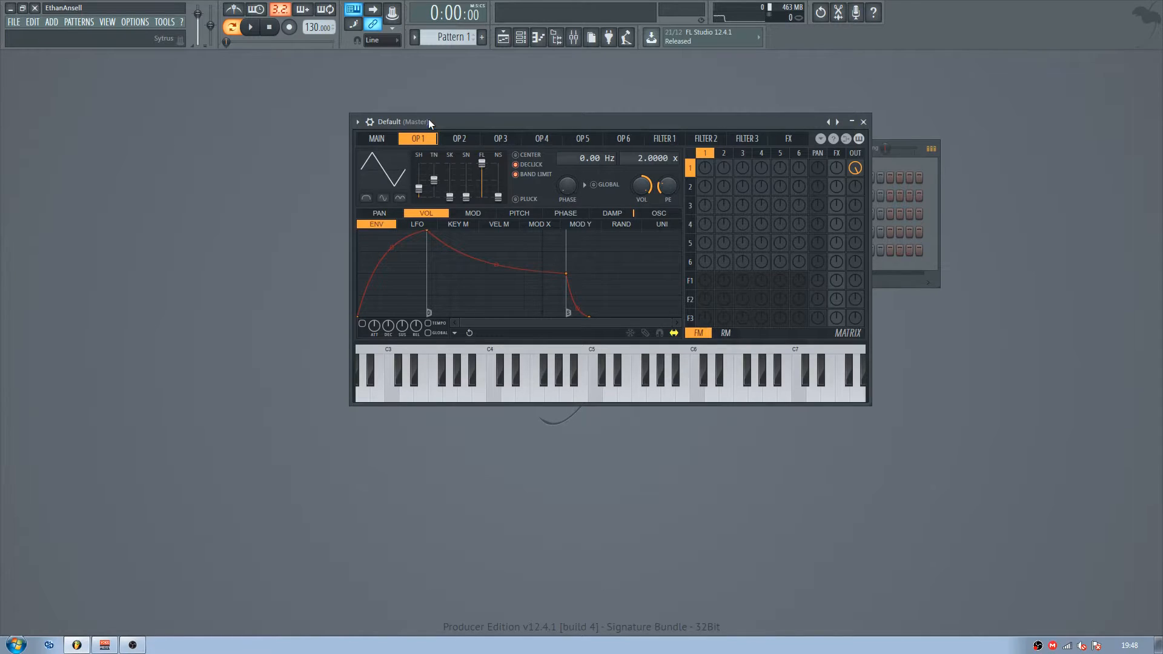
- Delete the second and the last point of Operator 1's pitch envelope in Sytrus
key(c)
key(c)
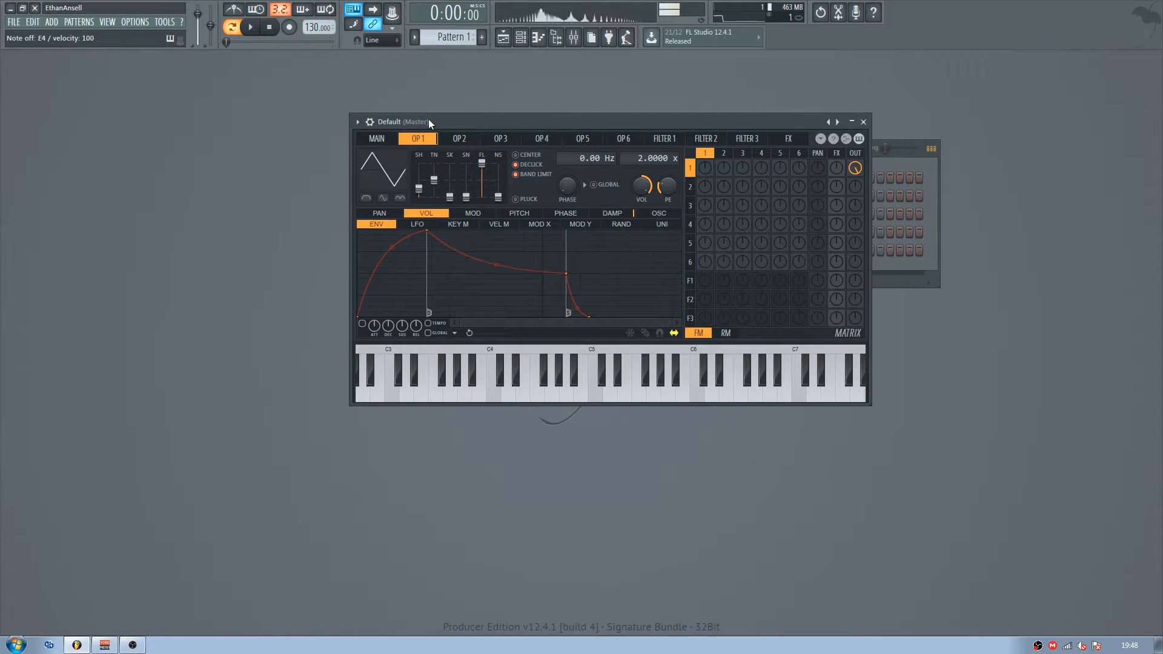
click(517, 215)
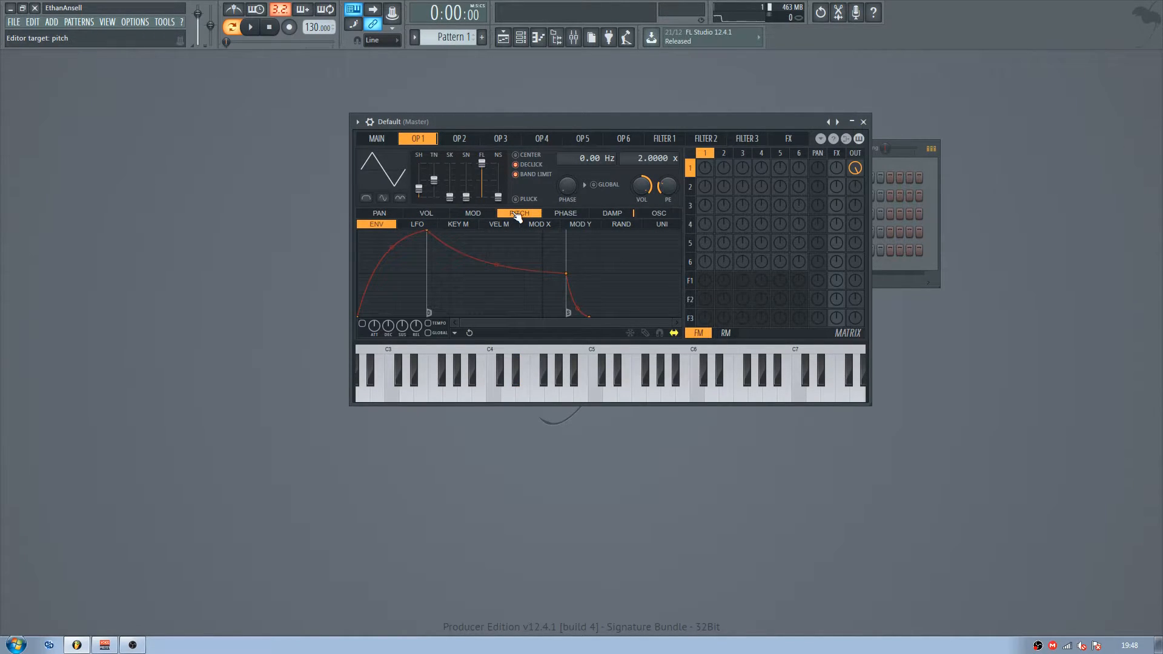
drag(506, 119, 310, 92)
right_click(232, 203)
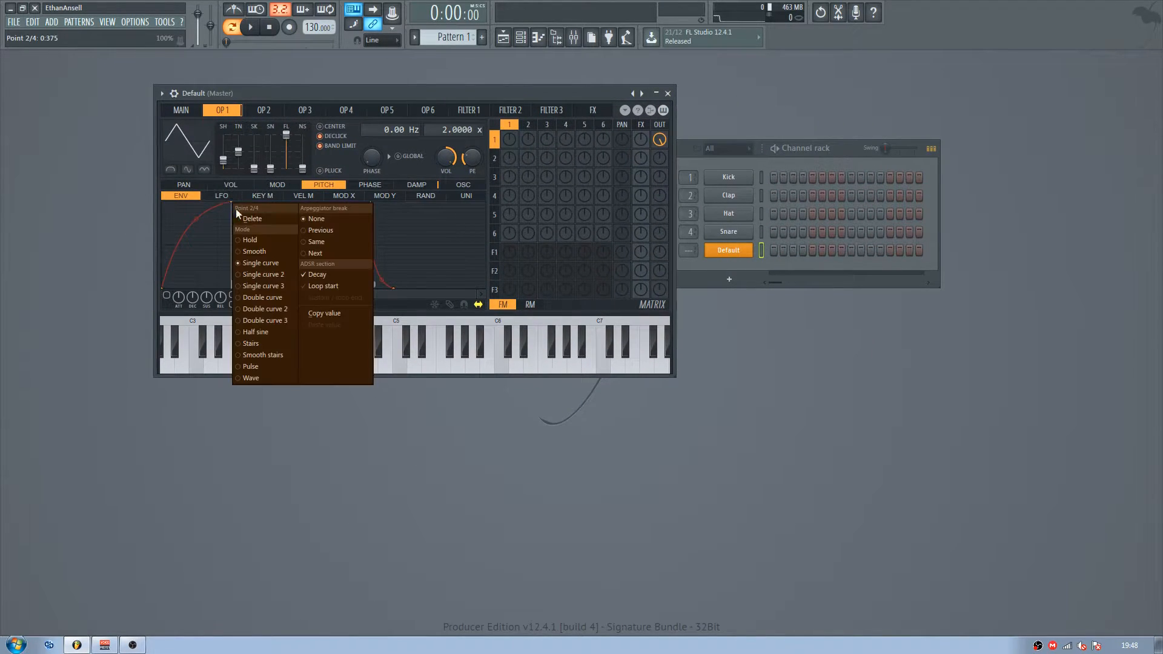
click(264, 222)
right_click(395, 282)
click(418, 304)
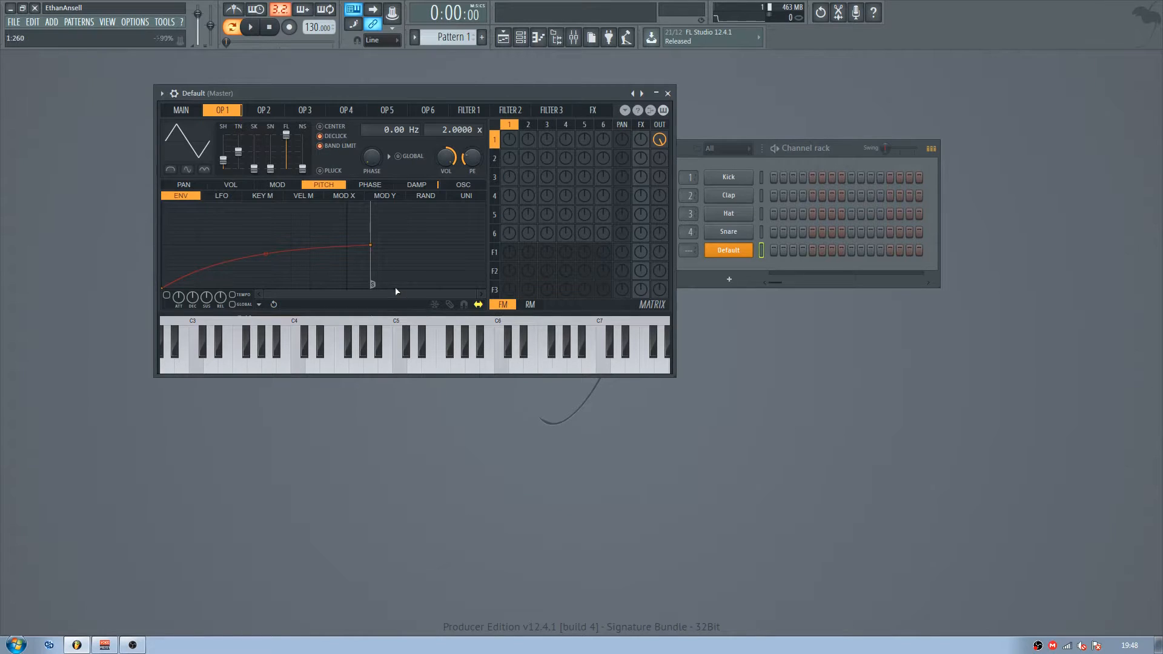
drag(339, 96, 384, 100)
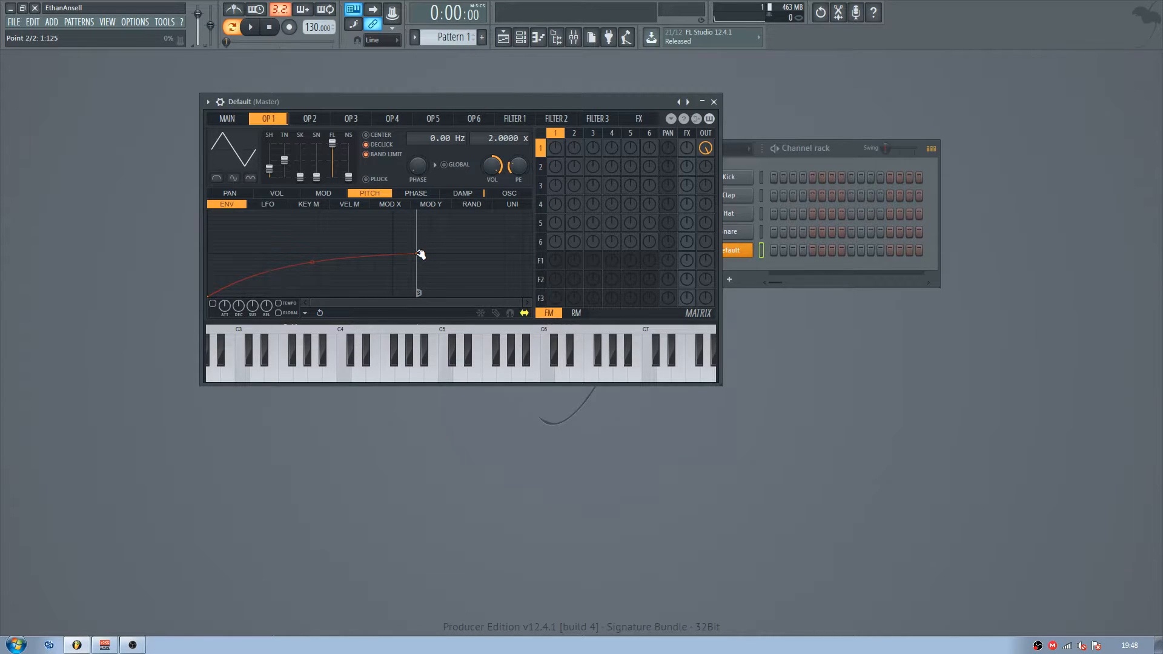
- Enable Operator 1's pitch envelope and shape it into a very short, steep rise that ends at the centre level
drag(418, 257, 433, 294)
drag(302, 293, 415, 192)
drag(619, 185, 149, 288)
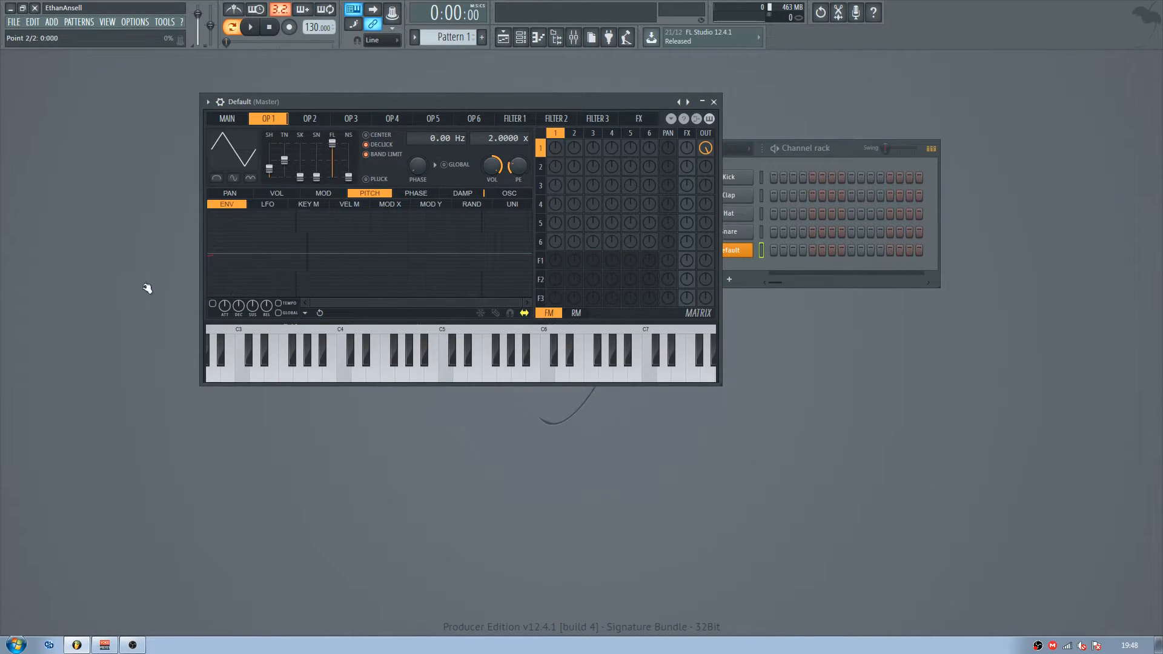
drag(241, 276, 223, 275)
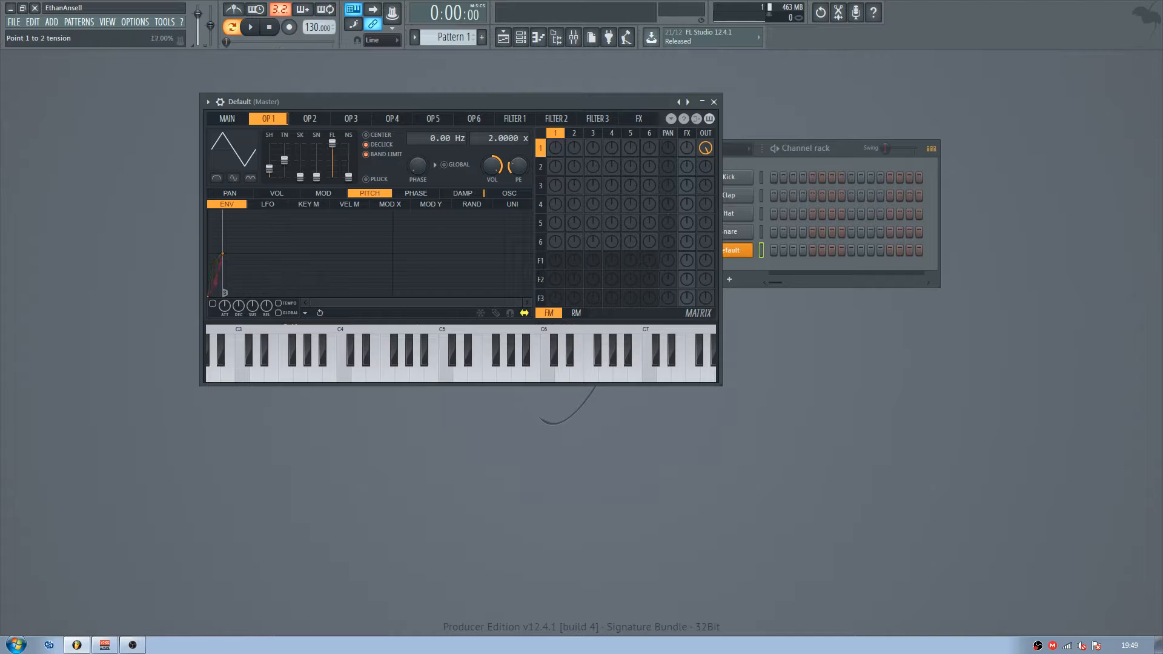
key(x)
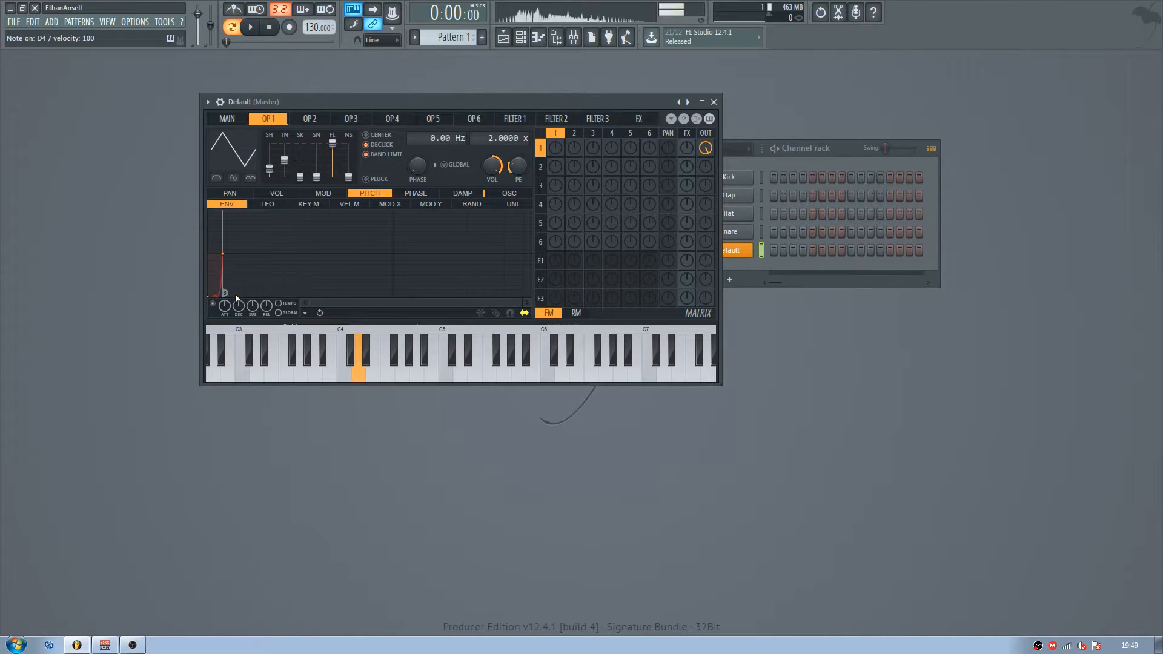
key(x)
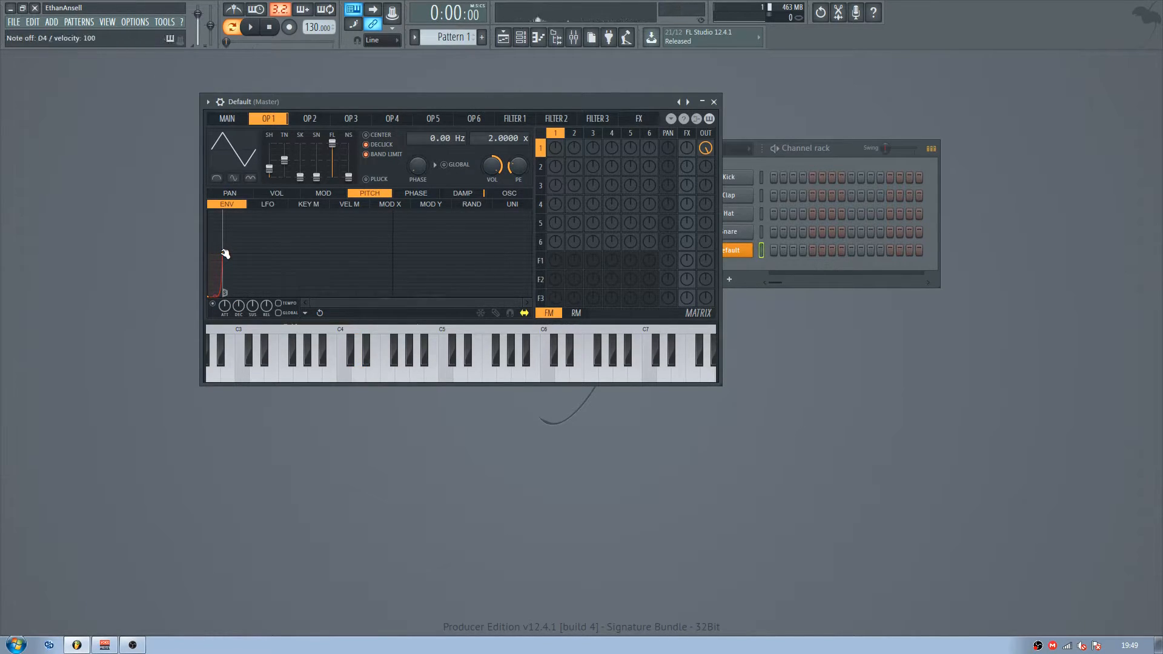
drag(224, 253, 217, 257)
- Play a series of low and high notes to audition the quick pitch rise
key(x)
key(c)
key(c)
key(v)
key(m)
key(q)
key(w)
key(m)
key(q)
key(w)
key(e)
key(c)
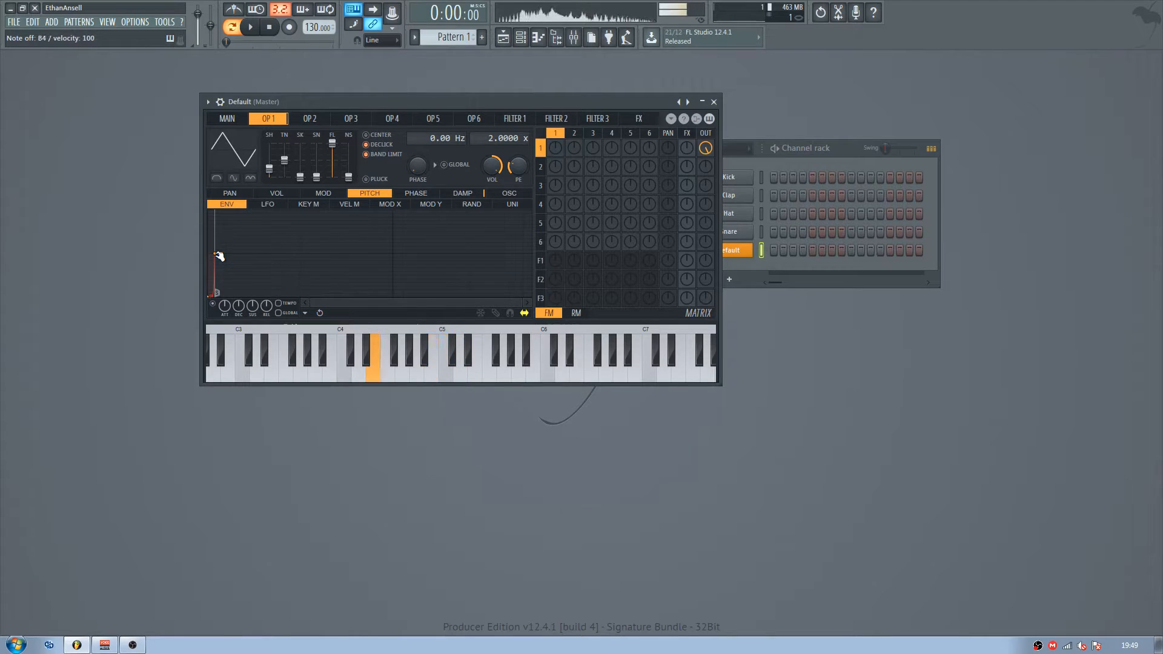
- Add another Sytrus channel, close the first channel's editor and load the Default preset in the new one
click(729, 279)
click(594, 366)
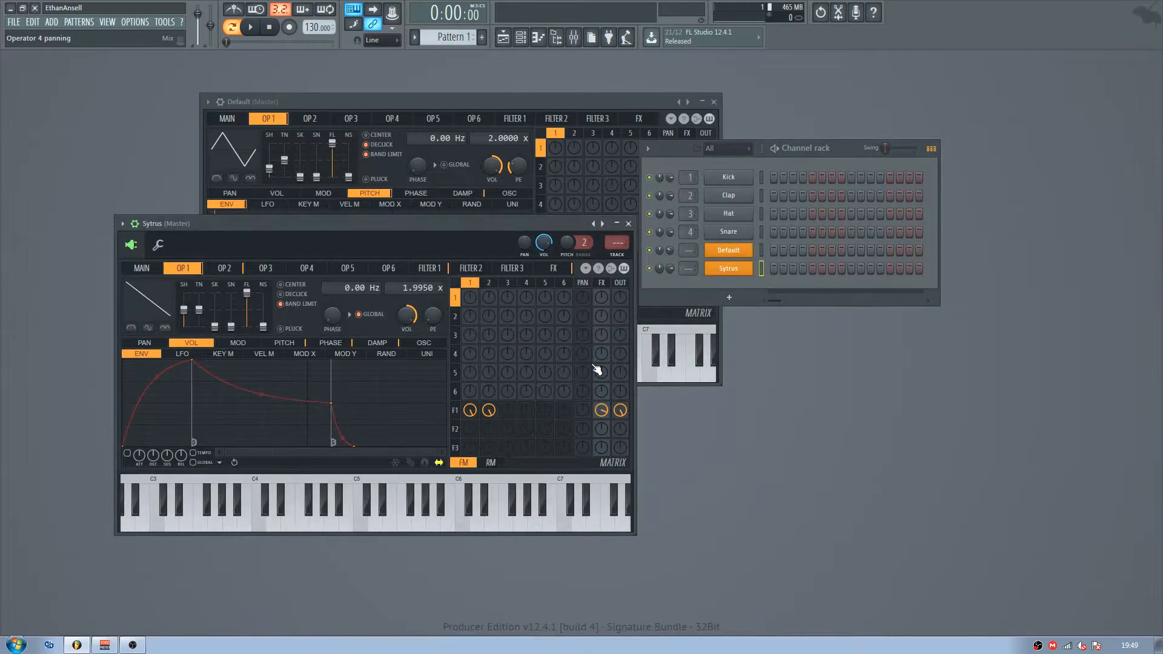
click(716, 101)
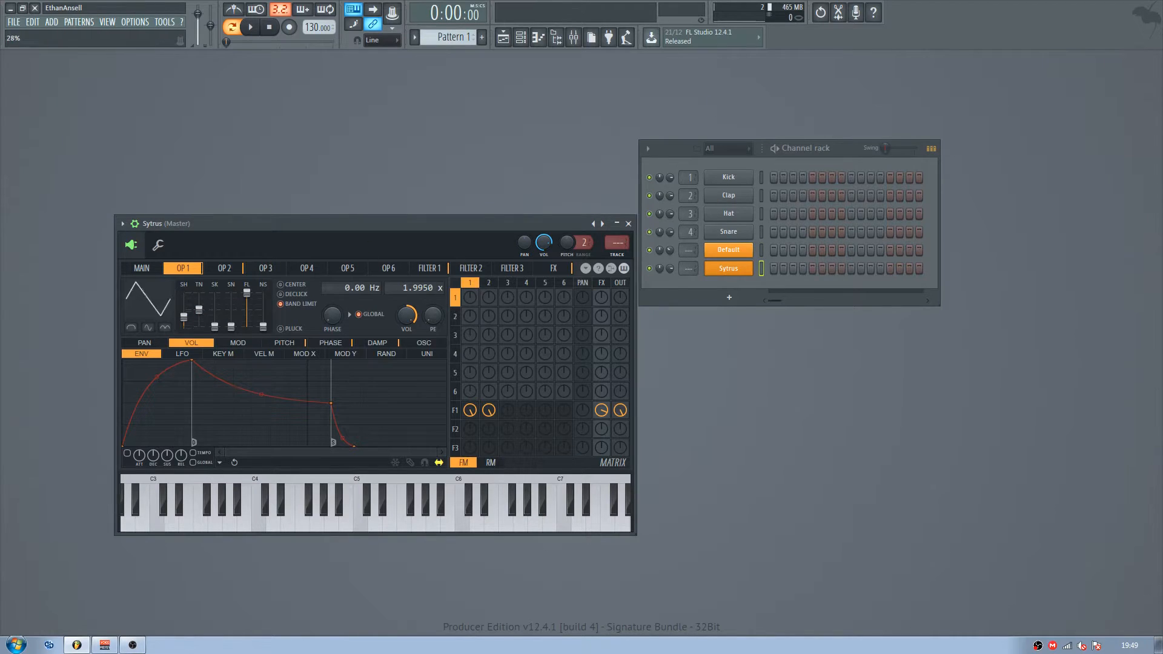
click(598, 226)
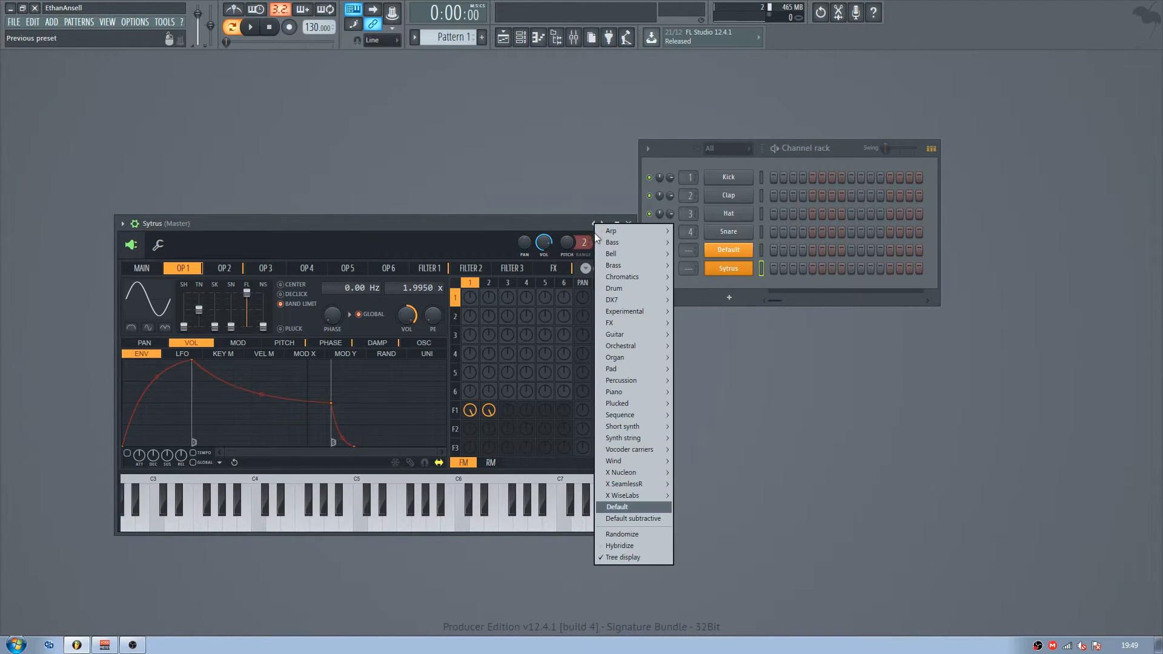
click(639, 512)
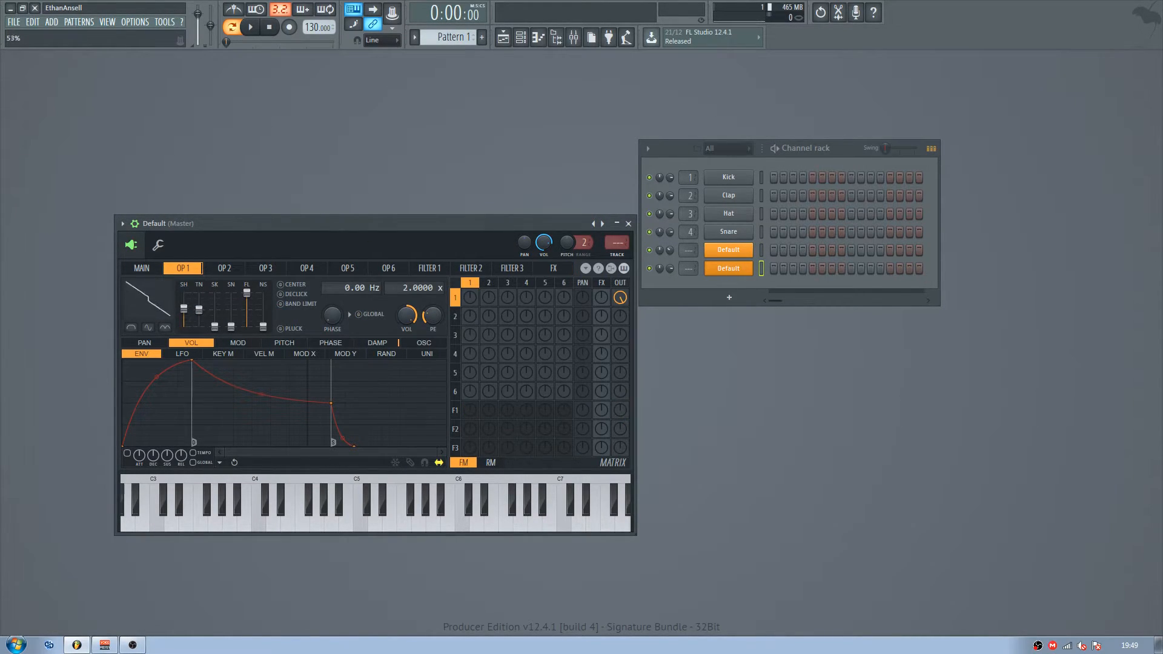
- Adjust Operator 1's waveform shape in the new Sytrus and turn its channel volume down to 8%
drag(183, 301, 184, 298)
click(141, 268)
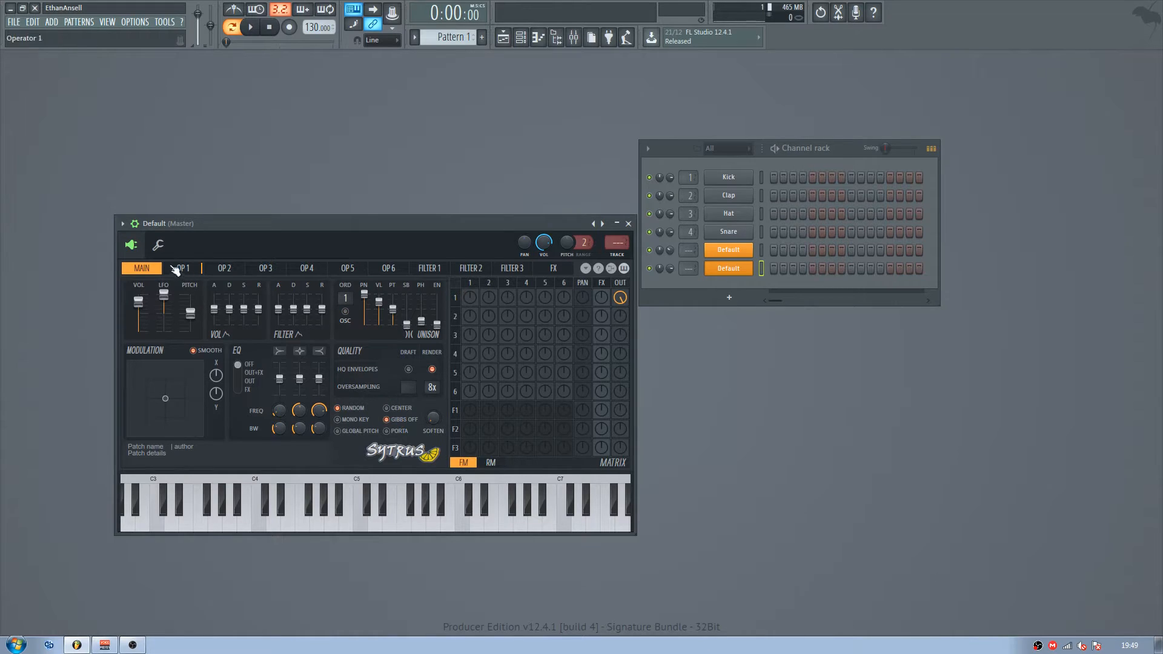
key(v)
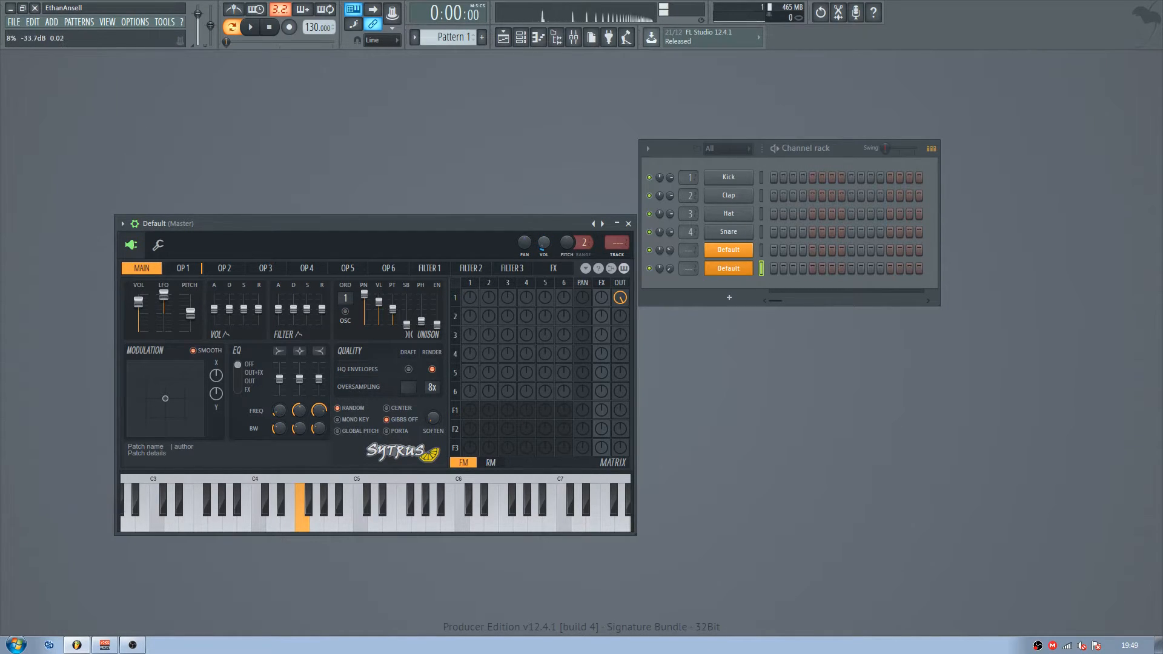
key(v)
click(628, 224)
- Open the new channel's piano roll at full size and place an E5 note at the start of bar 1
right_click(746, 266)
click(767, 268)
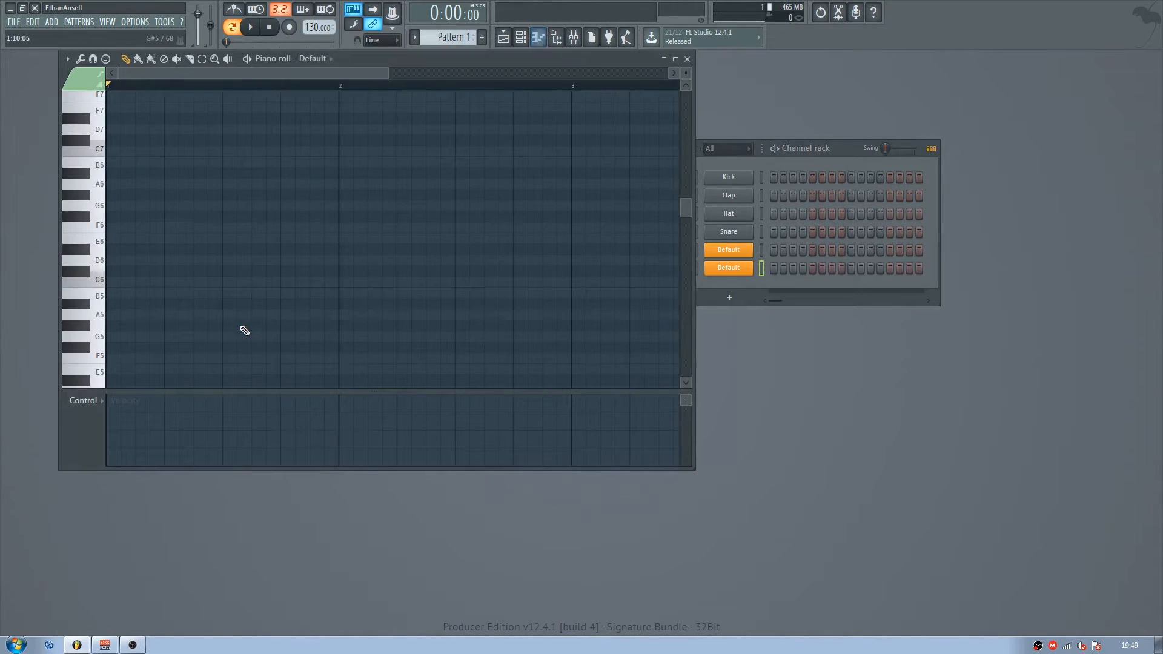
double_click(395, 61)
scroll(236, 284, down, 3)
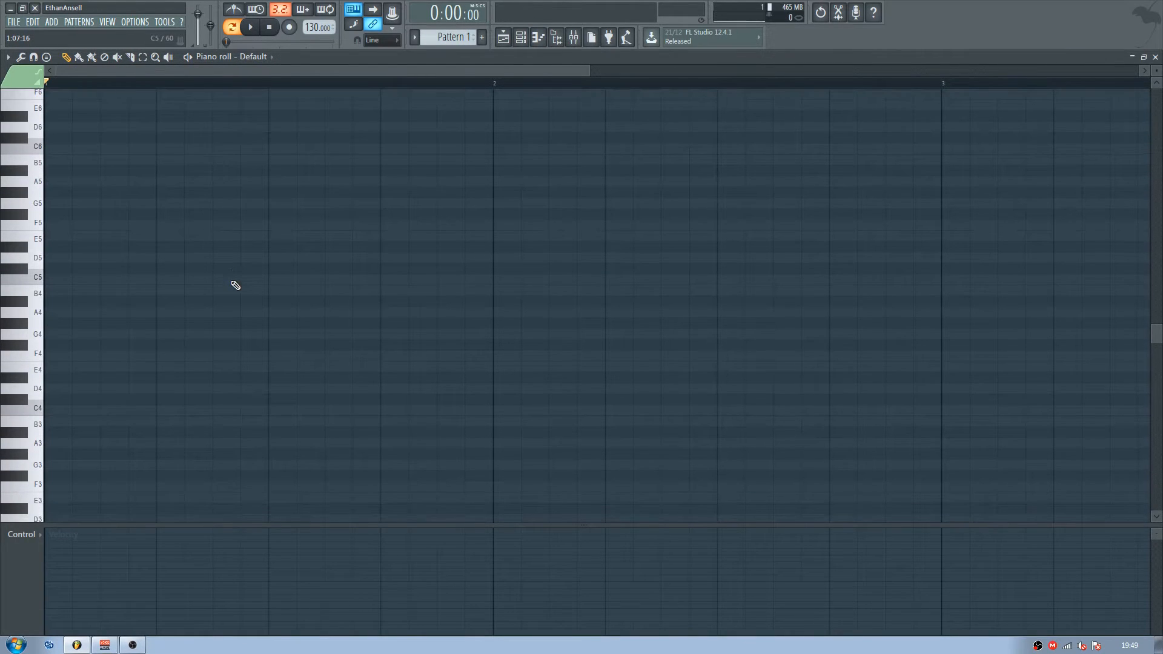
click(55, 236)
- Set the main snap to 1/2 step and shorten the E5 note to half a step
click(379, 40)
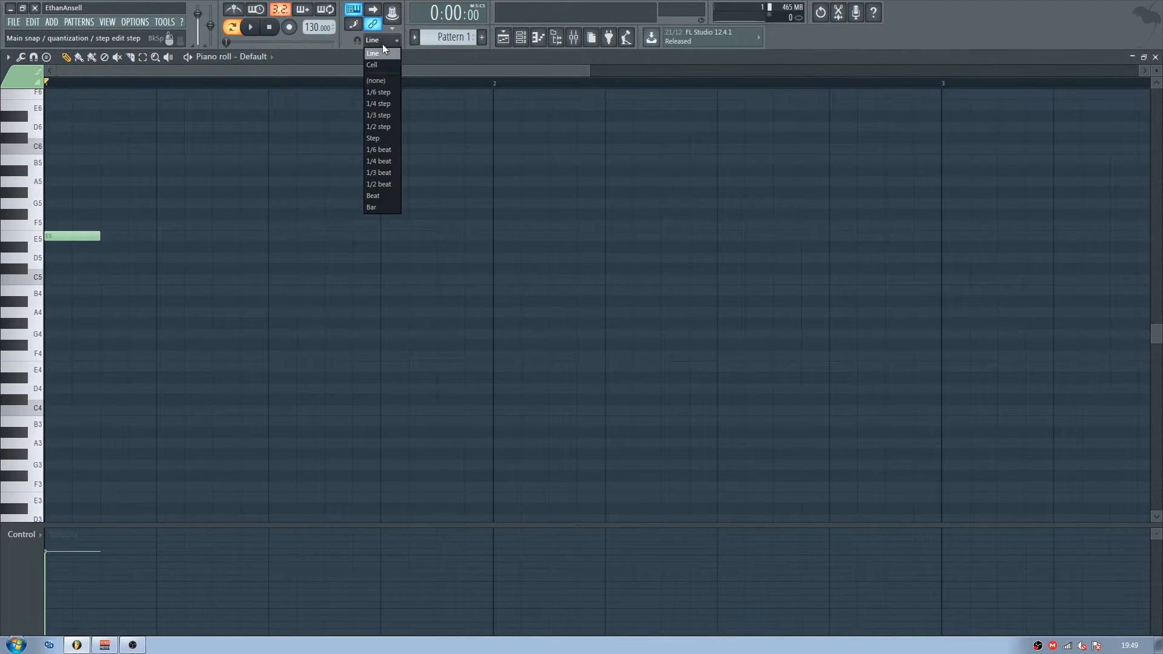
click(380, 126)
drag(100, 236, 57, 237)
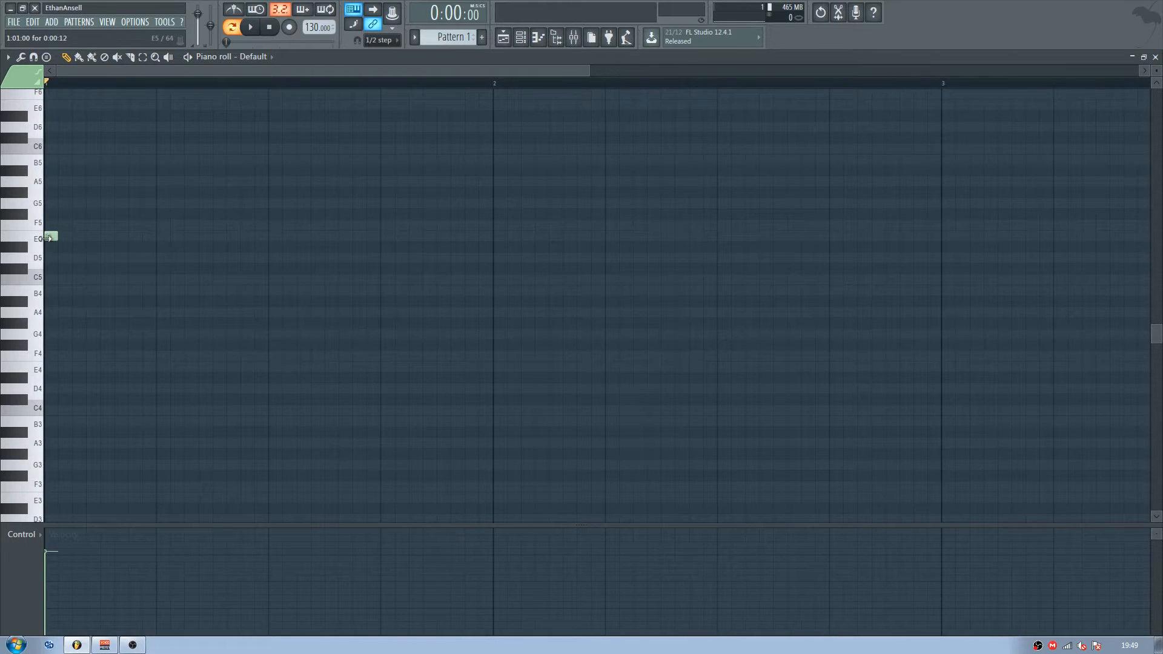
- Continue the run with alternating half-step A5 and E5 notes through the first part of bar 1
click(79, 236)
click(107, 182)
click(92, 181)
right_click(108, 181)
click(107, 236)
click(121, 182)
click(134, 225)
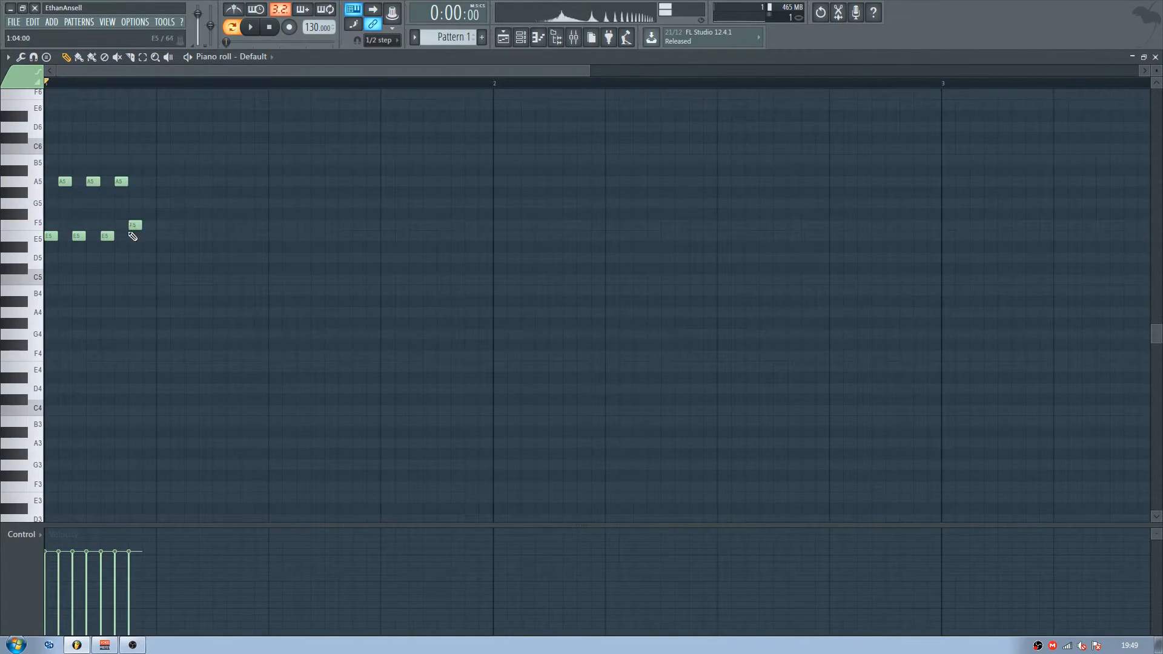
right_click(134, 225)
click(135, 237)
click(149, 182)
click(163, 236)
click(177, 181)
click(191, 237)
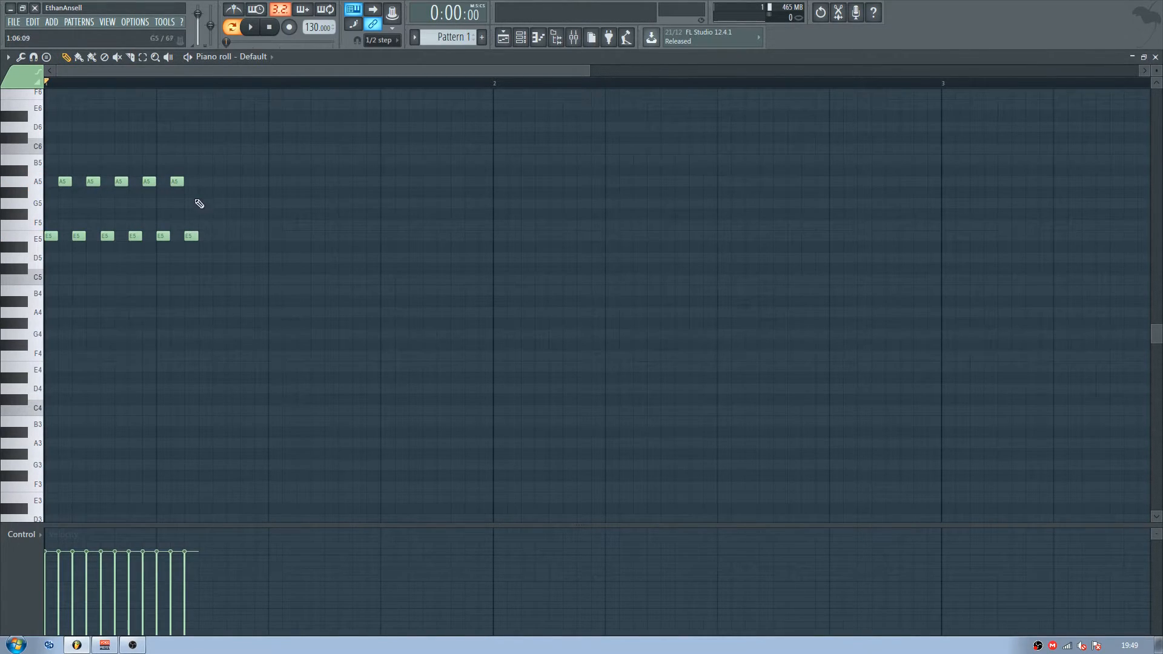
- Ramp the velocities of the alternating notes down to almost zero and play the pattern
drag(58, 552, 189, 637)
key(space)
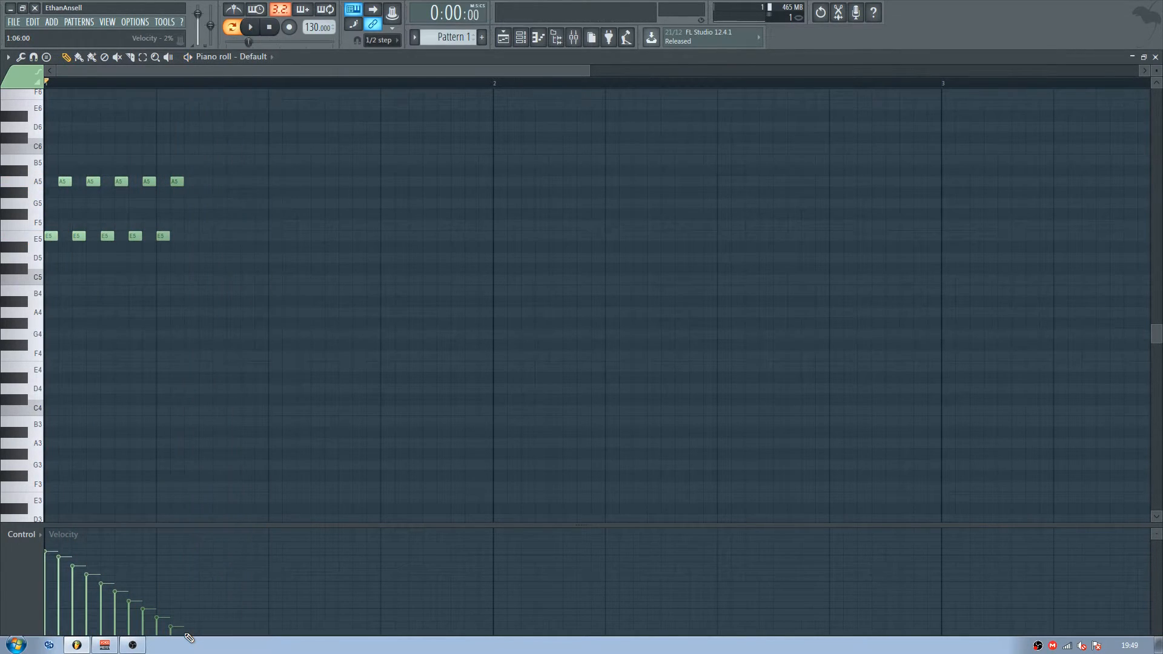
key(space)
- Copy the fading run to mid-bar 1 on A5 and D6 and to bar 2 on C5 and F5, and play it
click(388, 236)
right_click(393, 182)
drag(353, 133, 44, 317)
drag(53, 235, 493, 288)
key(space)
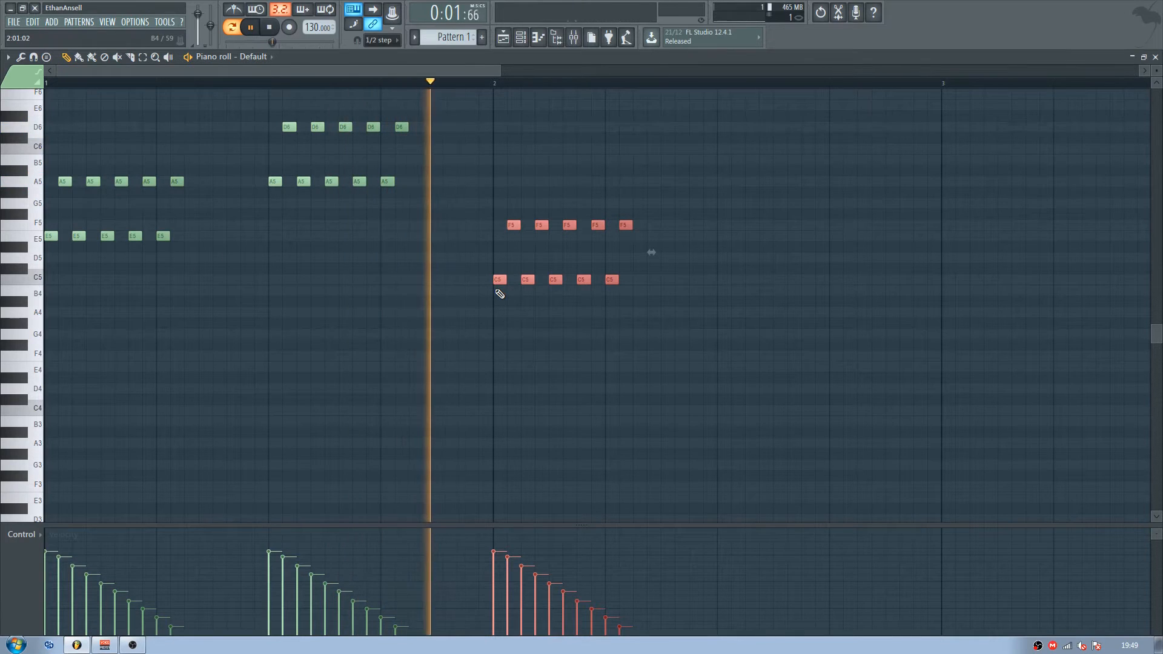
key(space)
- Close the piano roll and delete the second Default channel
key(F7)
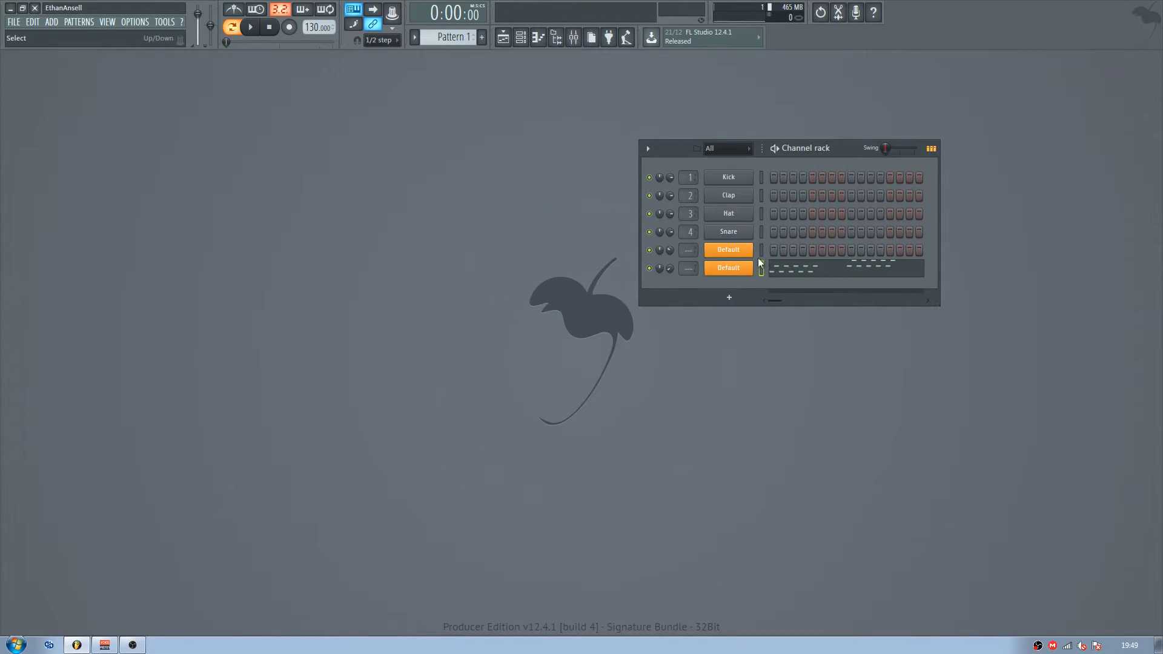
right_click(743, 272)
click(776, 373)
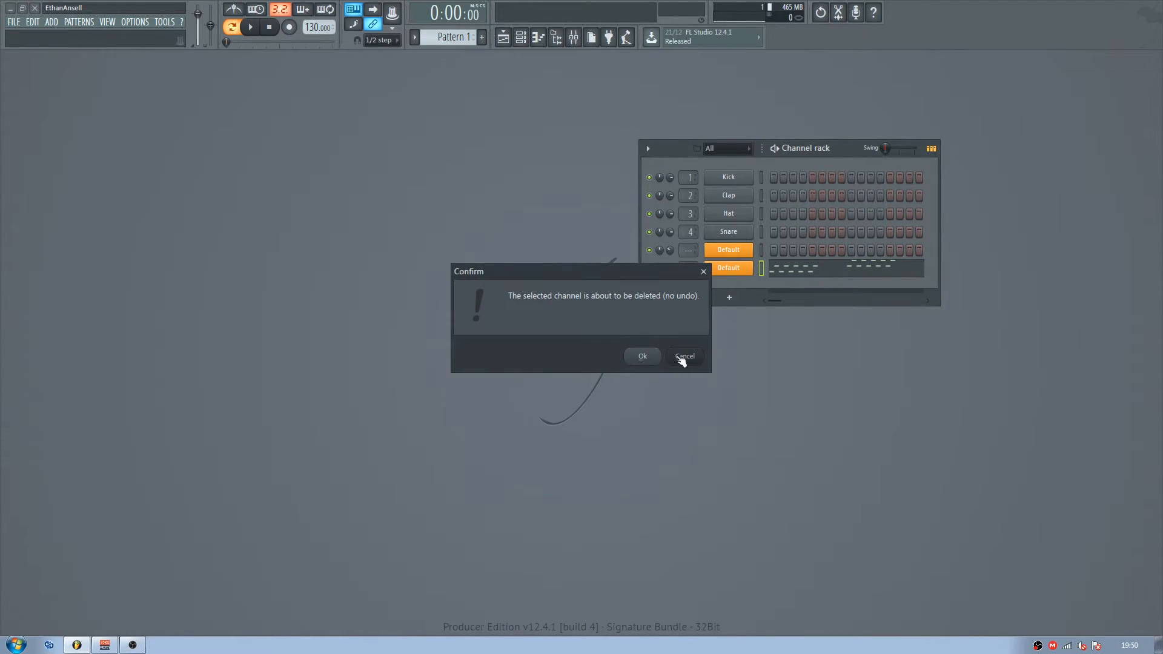
click(652, 355)
- Open the remaining Default channel's Sytrus editor and play a melody to hear its patch
click(734, 257)
drag(334, 94, 292, 214)
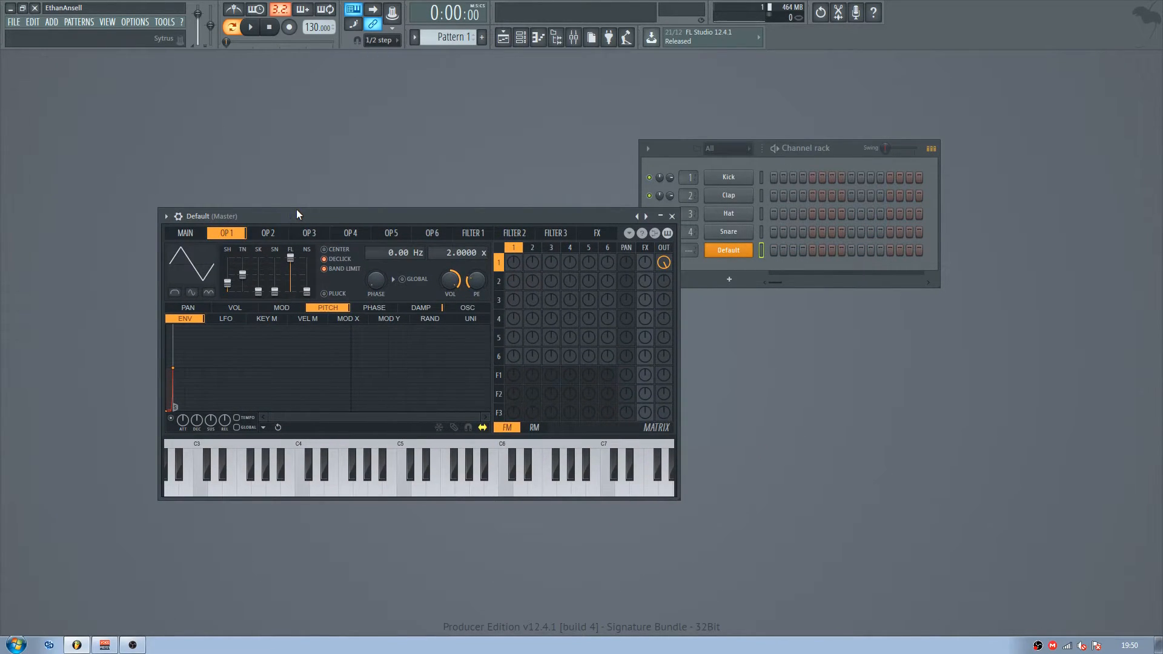
key(c)
key(q)
key(w)
key(e)
key(q)
key(m)
key(c)
key(n)
key(q)
key(w)
- Search the plugin picker for "syt", add a new Sytrus channel and load its Default preset
right_click(750, 248)
key(F8)
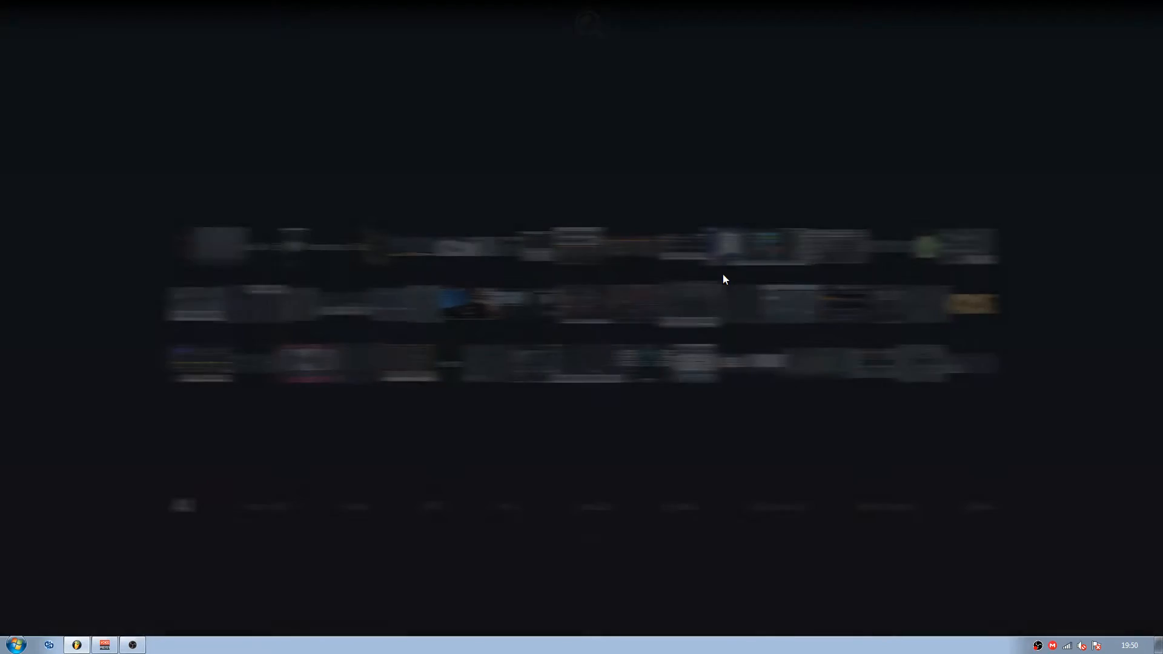
text(syt)
click(593, 368)
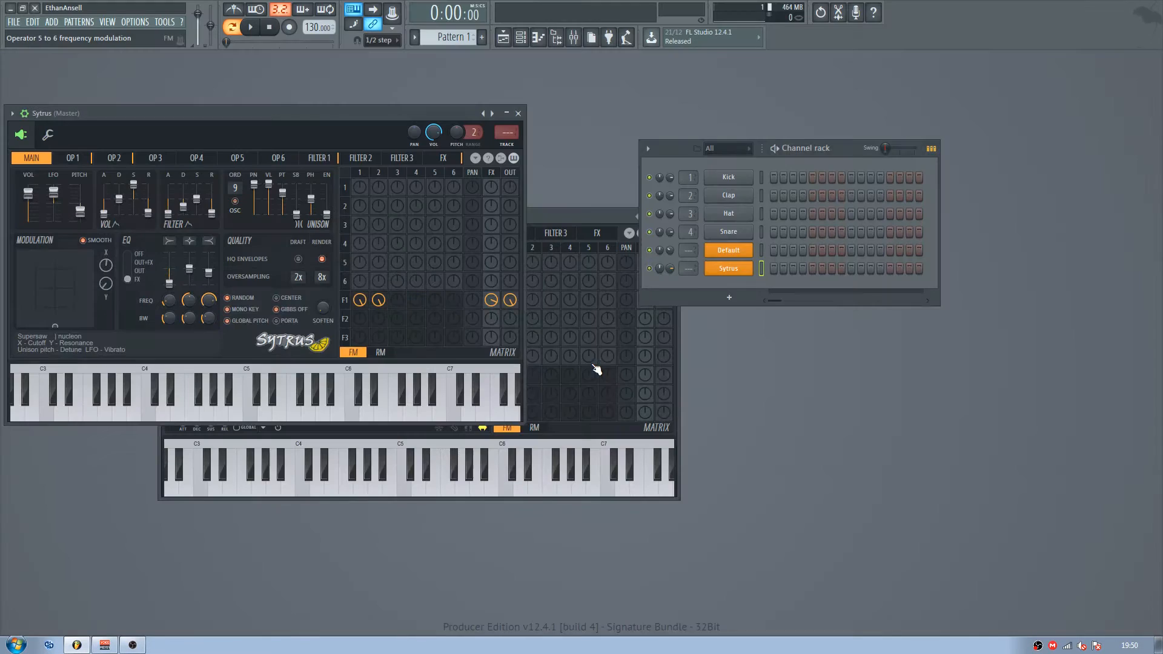
right_click(490, 114)
click(514, 397)
- In the new channel's piano roll, place a half-step A4 note at bar 1 followed by a longer G5 note, and play it
right_click(749, 263)
click(777, 268)
mouse_move(52, 323)
mouse_down()
mouse_move(33, 320)
mouse_move(47, 311)
mouse_up()
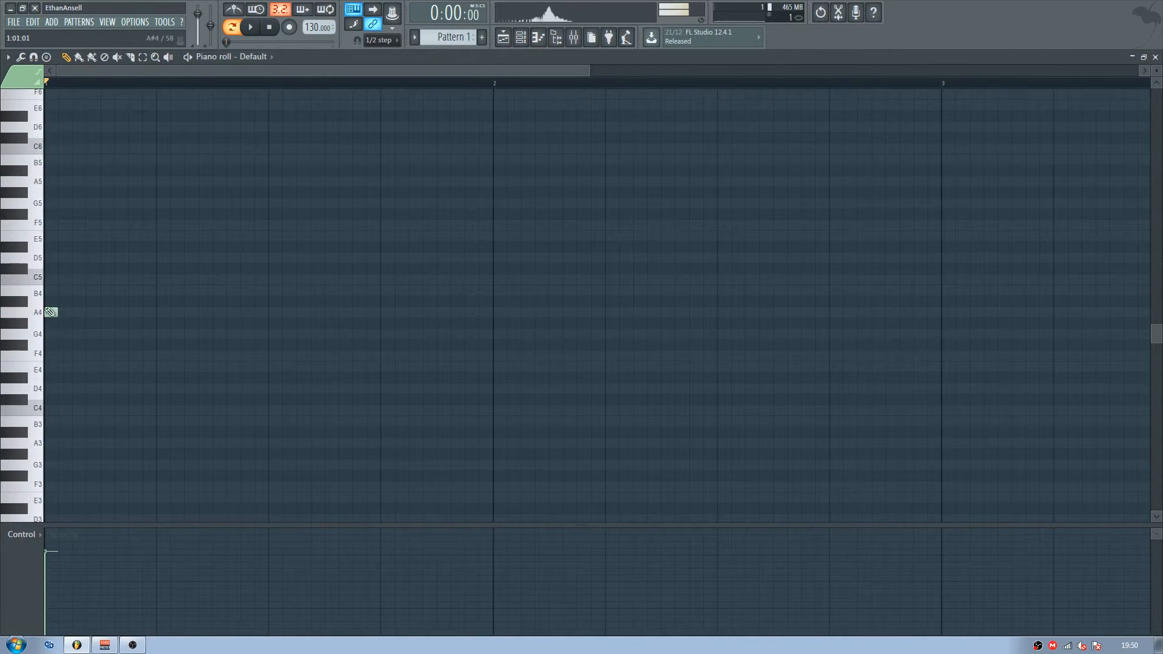
click(64, 203)
drag(72, 204, 183, 203)
key(space)
key(space)
- Add a longer F5 note around mid-bar 1 with a half-step C5 note directly before it, and play the pattern
click(256, 225)
click(234, 279)
drag(350, 279, 240, 281)
drag(231, 280, 244, 280)
key(space)
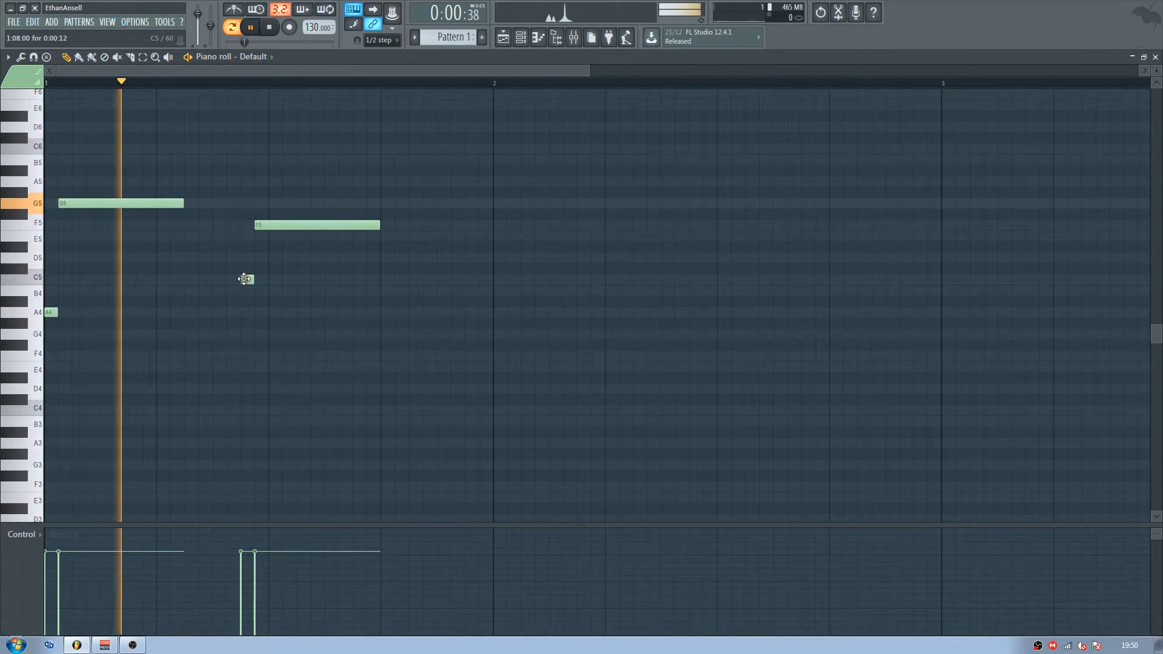
key(space)
- Close the piano roll, bring up the first Default channel's Sytrus editor and play a few notes on it
key(F7)
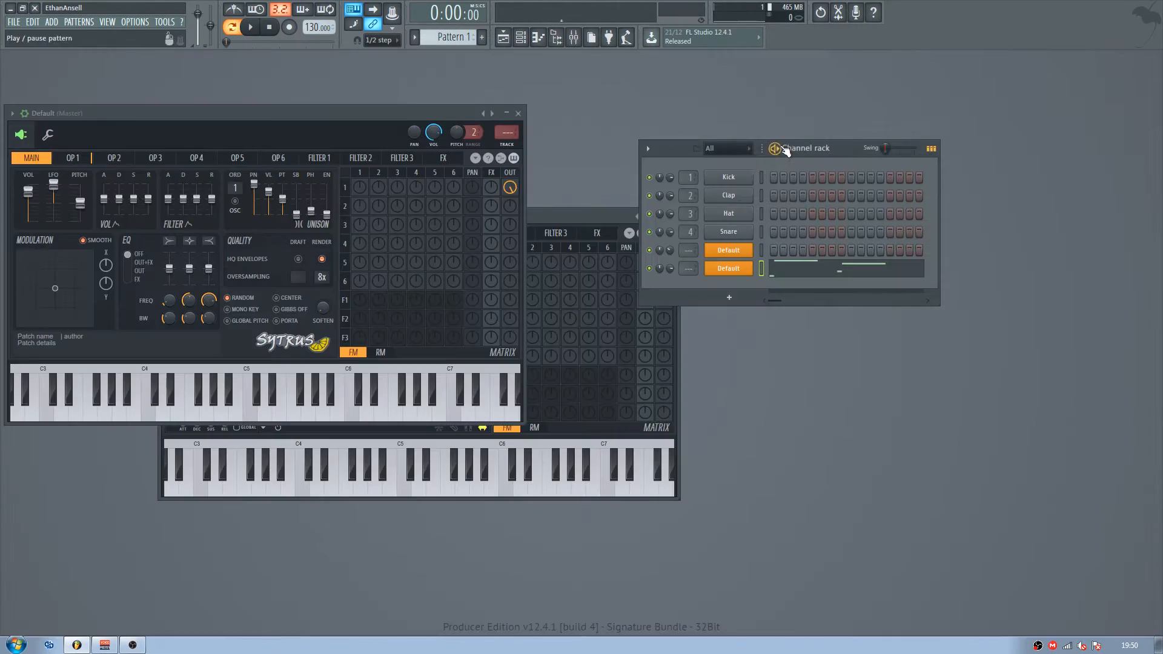
click(714, 237)
click(726, 250)
click(727, 250)
key(c)
key(x)
key(v)
drag(610, 217, 568, 119)
- Enable Operator 1's volume envelope, lower its attack and release and adjust its sustain
click(192, 210)
click(129, 321)
drag(141, 324, 140, 370)
drag(183, 324, 182, 370)
mouse_move(169, 323)
mouse_down()
mouse_move(168, 364)
mouse_move(154, 344)
mouse_move(154, 354)
mouse_move(153, 327)
mouse_up()
- Play an ascending run of notes to audition the patch with its volume envelope
key(v)
key(b)
key(n)
key(n)
key(m)
key(m)
key(comma)
key(period)
key(slash)
key(v)
key(x)
key(c)
- Open the recent project niceintro.zip
click(14, 22)
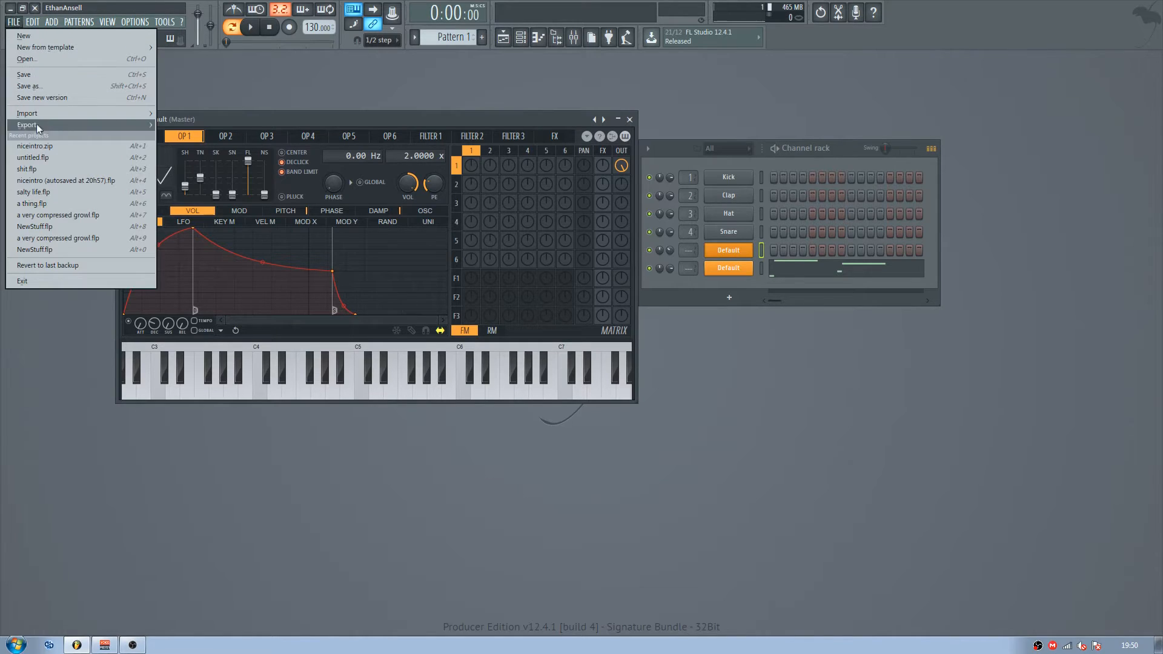
click(37, 145)
click(597, 359)
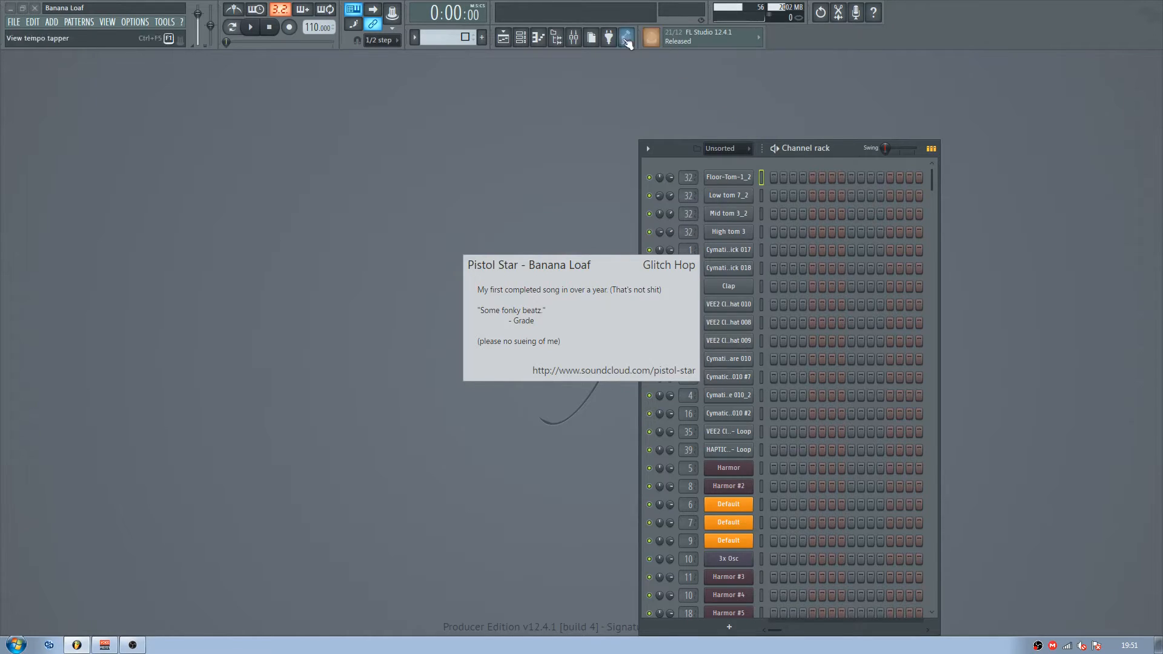
- Open the aoeu pattern on playlist Track 24 and bring up the Sytrus editor of its Default channel
click(573, 37)
click(851, 169)
click(502, 37)
scroll(350, 226, down, 4)
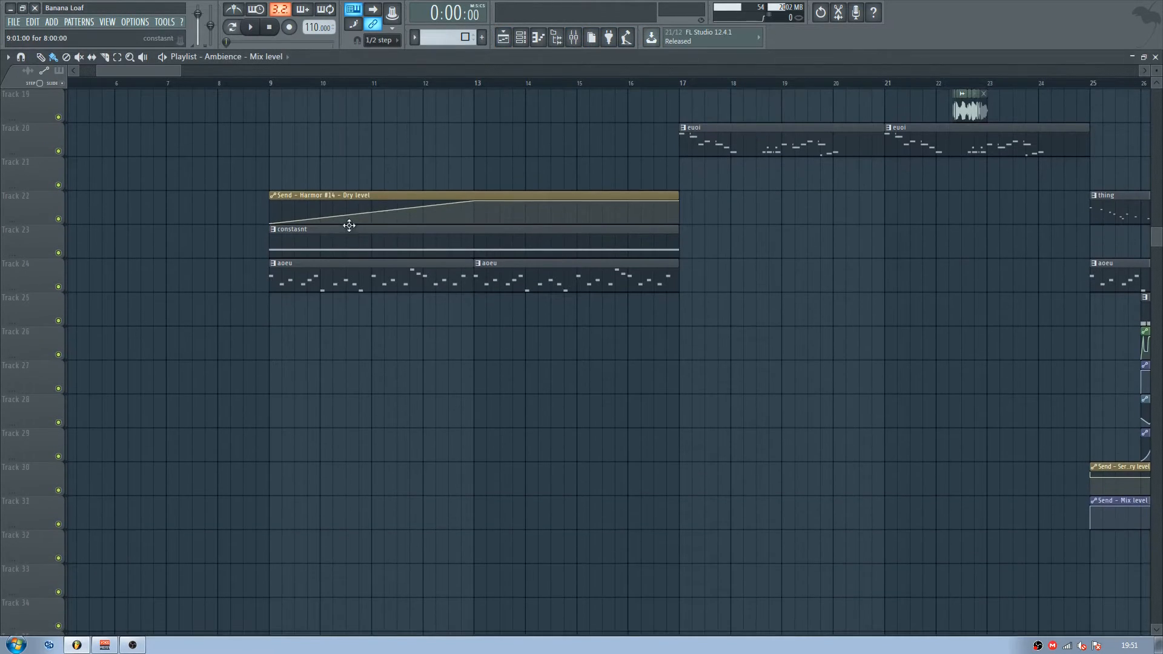
double_click(340, 274)
key(Escape)
scroll(790, 515, down, 6)
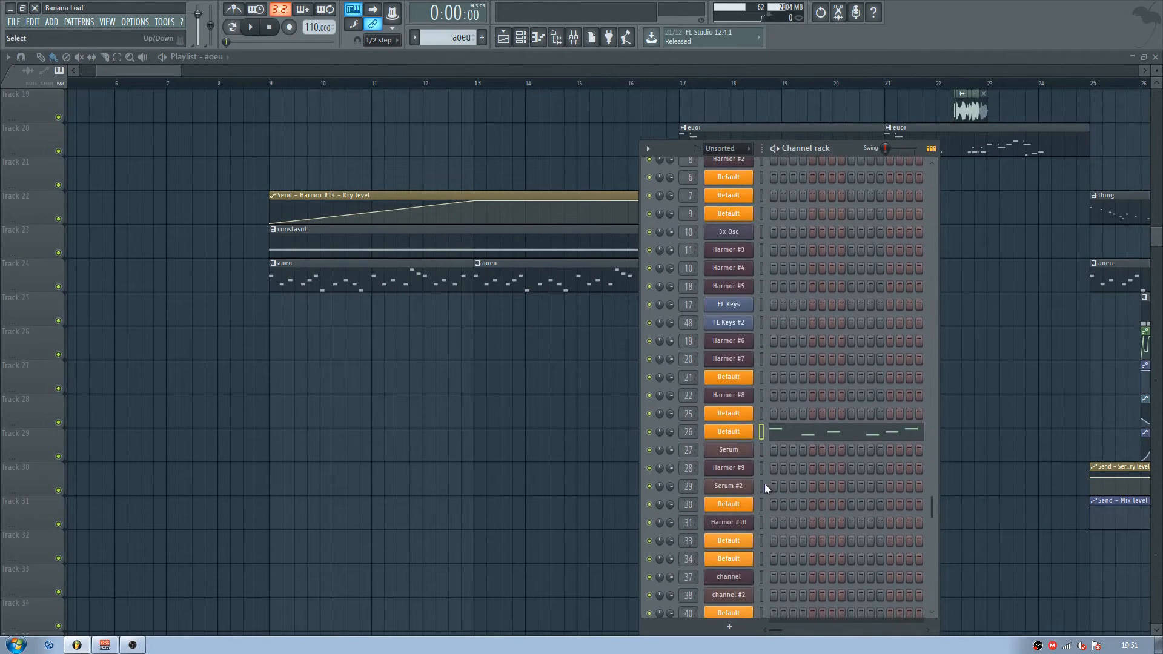
click(732, 433)
- Show mixer track 26 and disable its CMT_Bitcrusher_2, Fruity parametric EQ 2, Dimension Expander and Fruity delay 2 effects, with OTT open
click(576, 41)
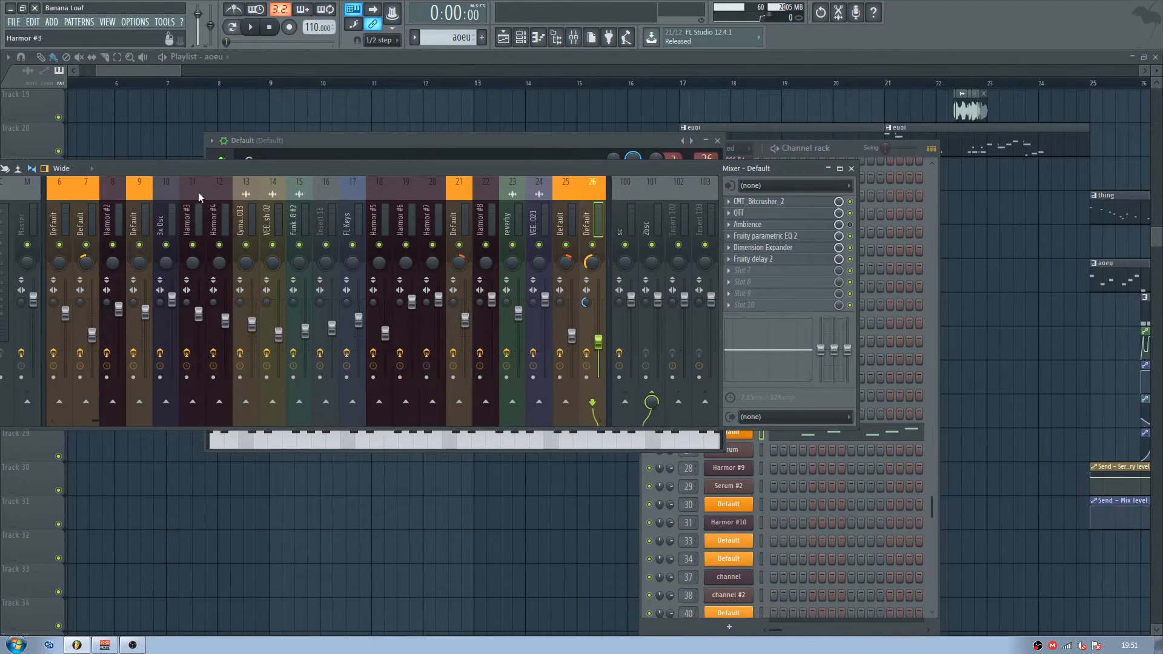
drag(162, 164, 178, 194)
scroll(409, 224, down, 4)
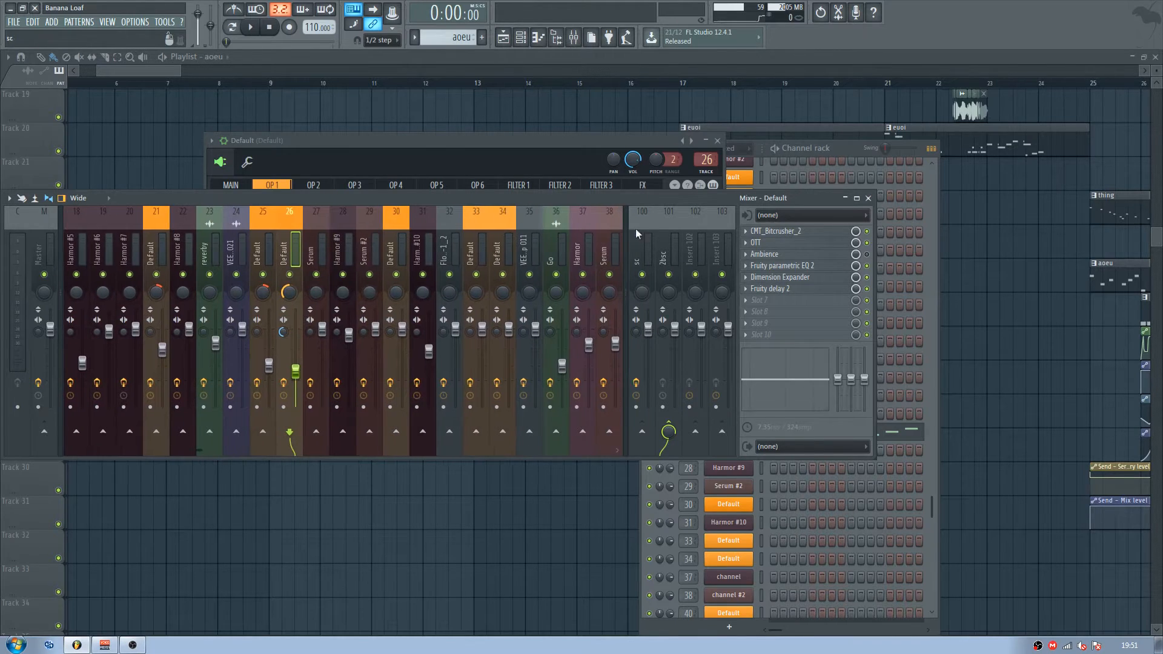
click(839, 232)
click(866, 232)
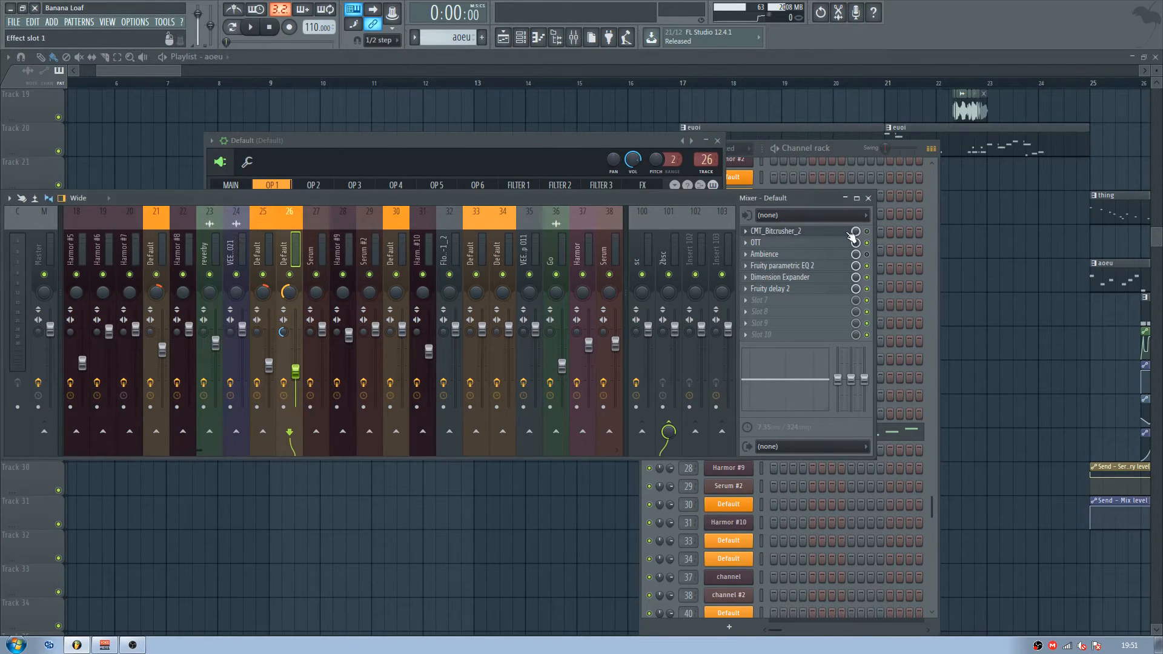
click(814, 243)
drag(85, 114, 213, 104)
click(867, 266)
click(867, 278)
click(867, 289)
- Play notes to compare the sound with OTT switched on and off, and check the Ambience effect
key(c)
click(867, 243)
key(c)
click(221, 106)
drag(221, 107, 306, 94)
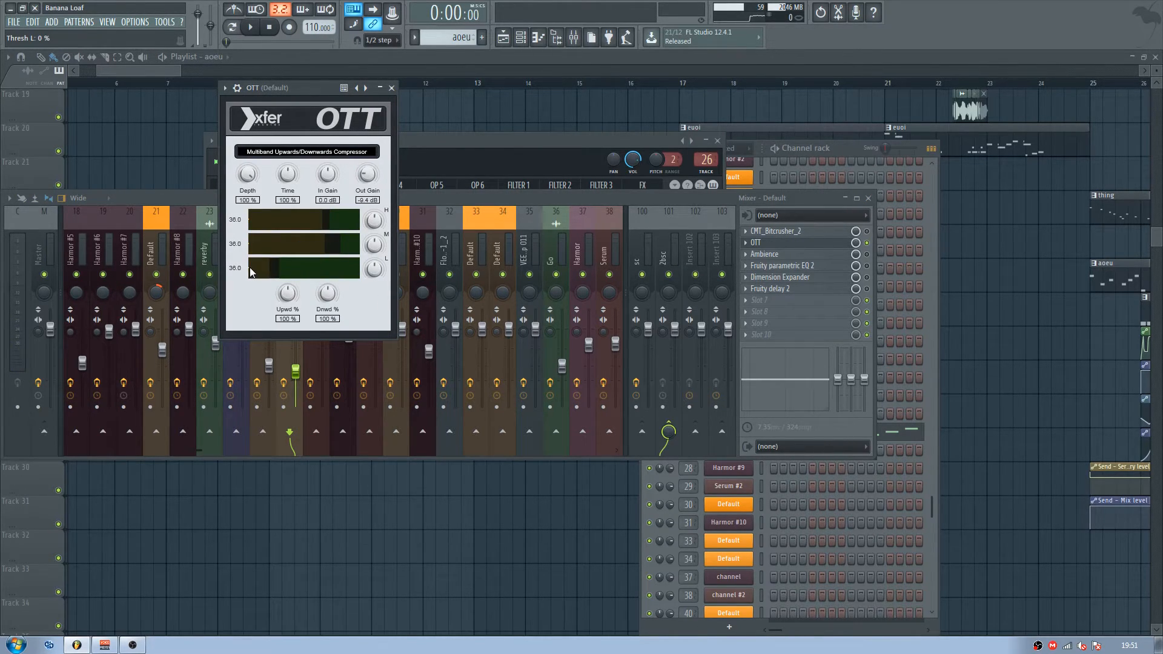
drag(289, 87, 344, 107)
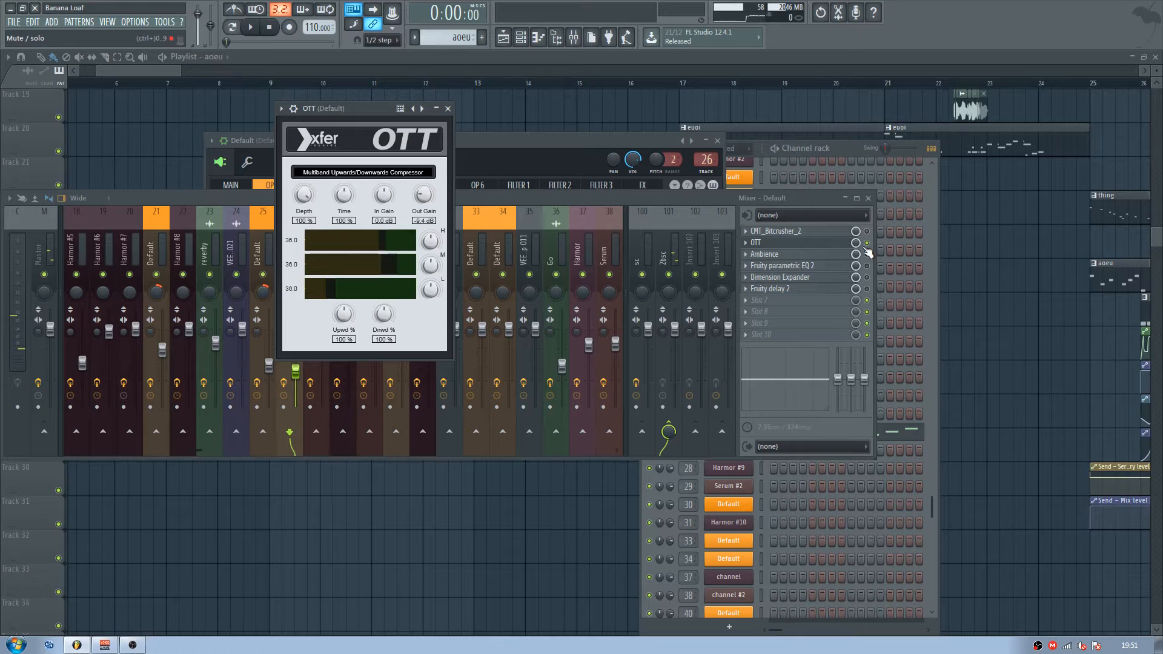
key(b)
click(832, 257)
click(867, 255)
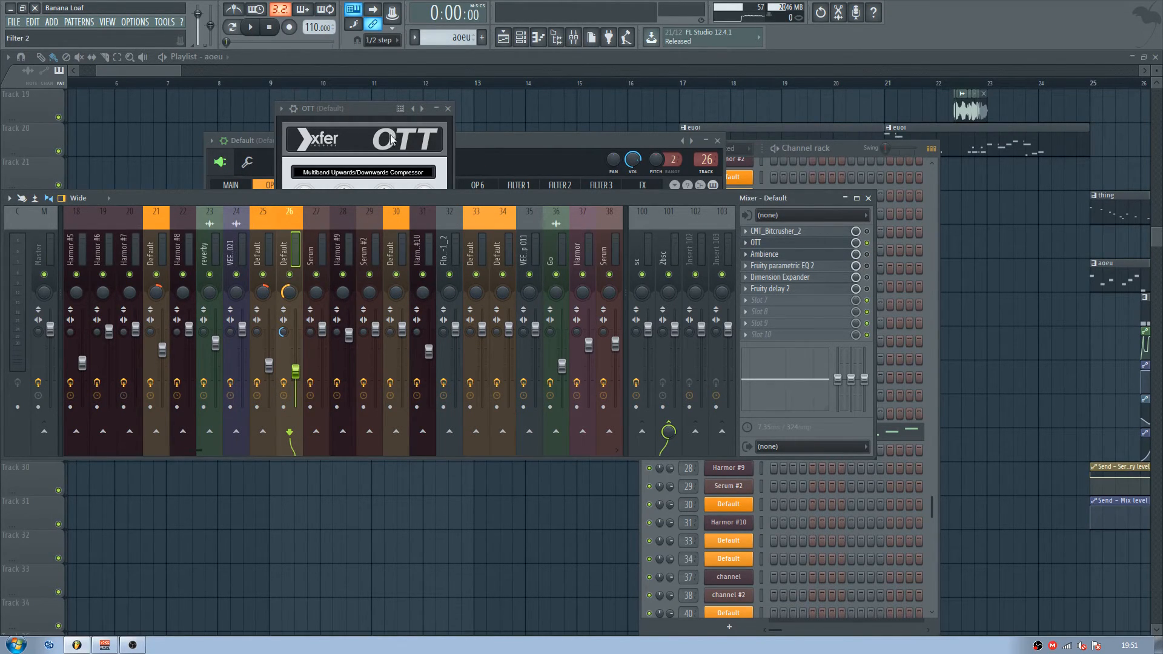
- Open Fruity parametric EQ 2, compare the sound with and without it, and leave it enabled
drag(366, 110, 404, 121)
click(770, 268)
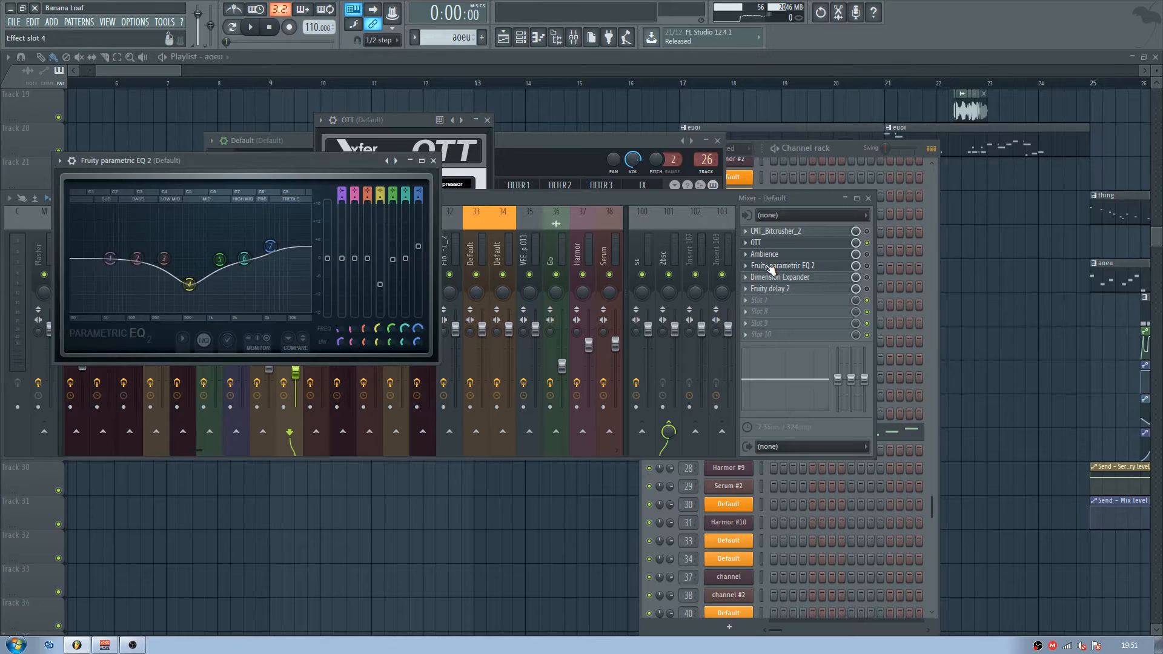
drag(280, 161, 527, 195)
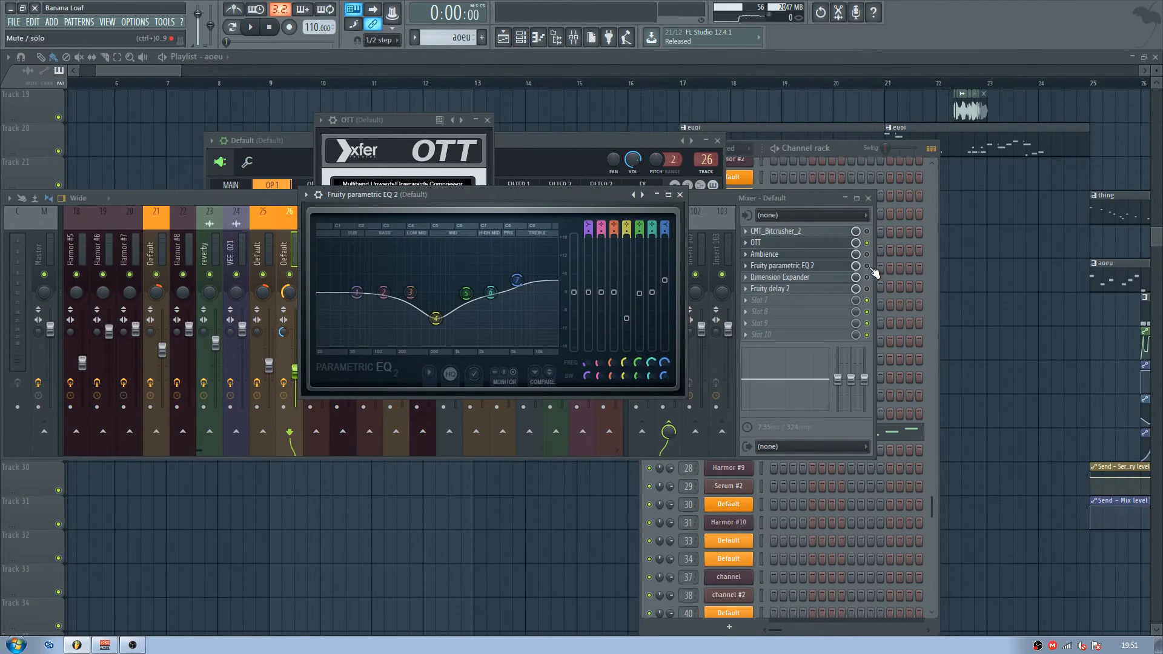
click(869, 269)
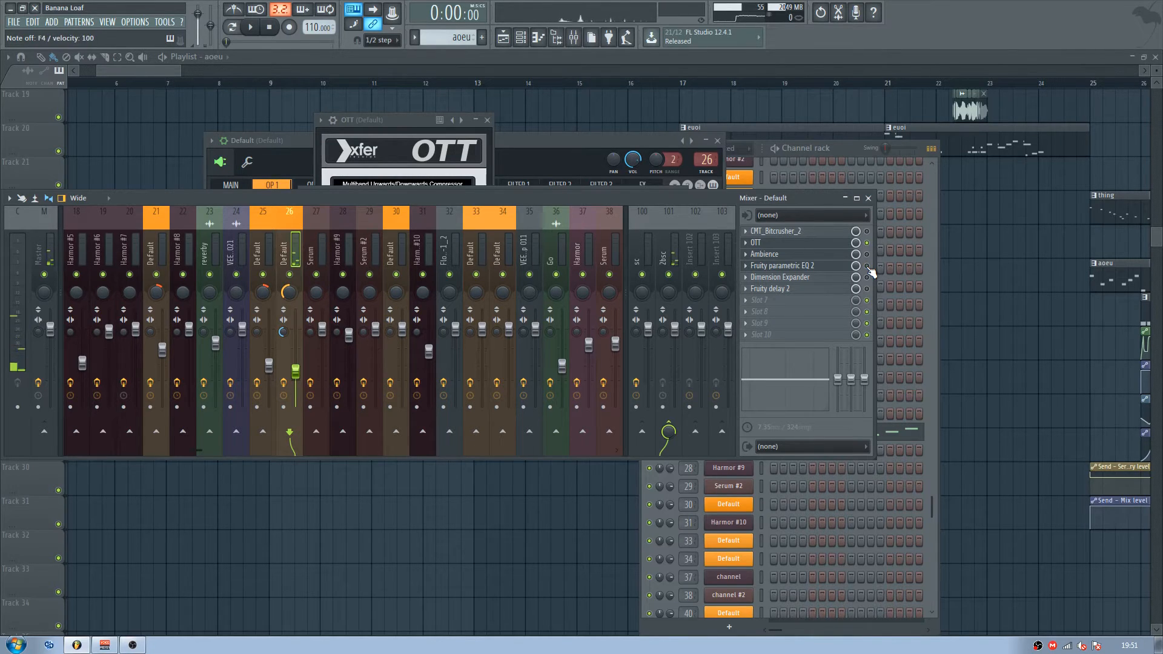
click(869, 268)
click(831, 270)
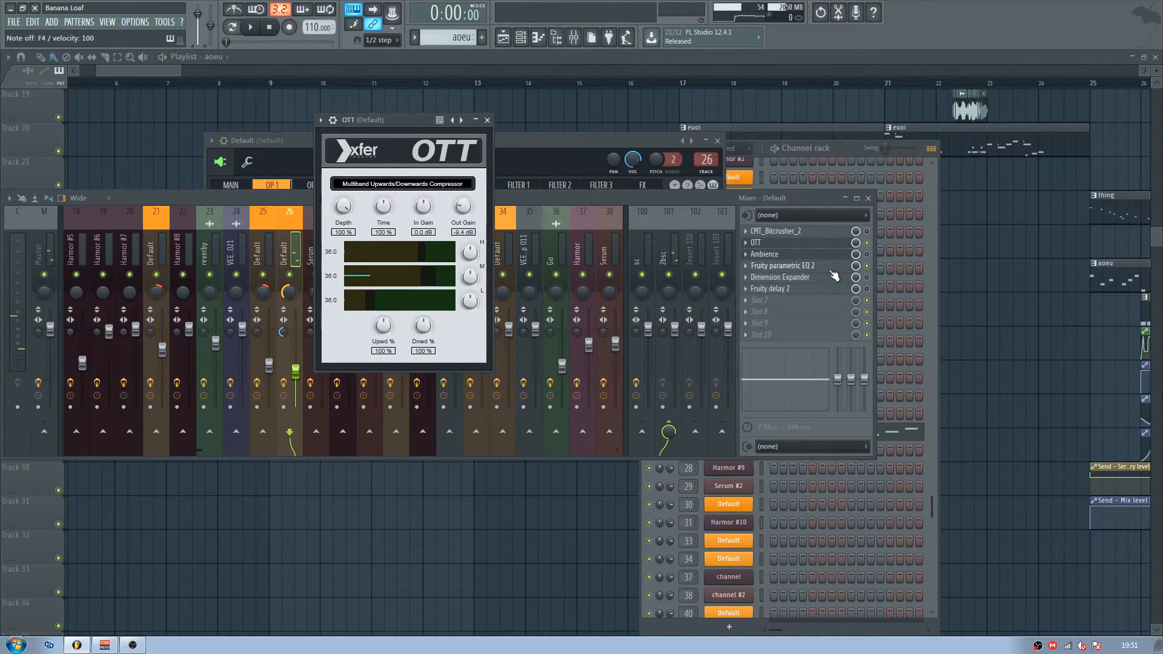
click(813, 267)
drag(532, 191, 460, 138)
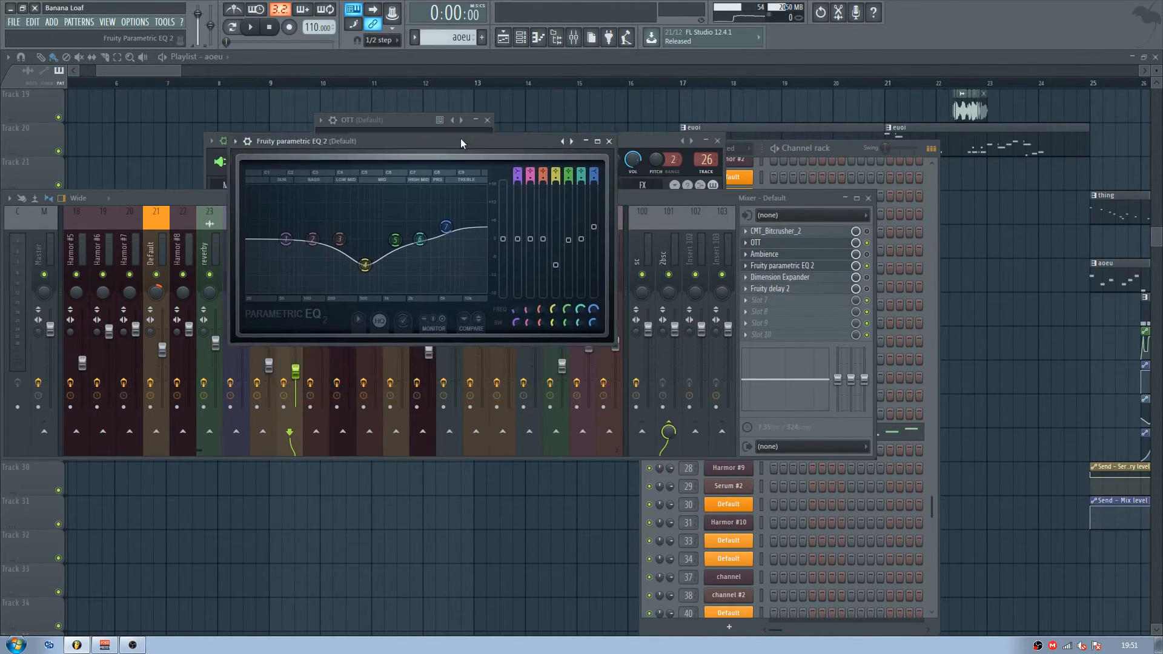
click(609, 142)
- Open and re-enable Dimension Expander and Fruity delay 2, playing notes to hear their effect
click(788, 277)
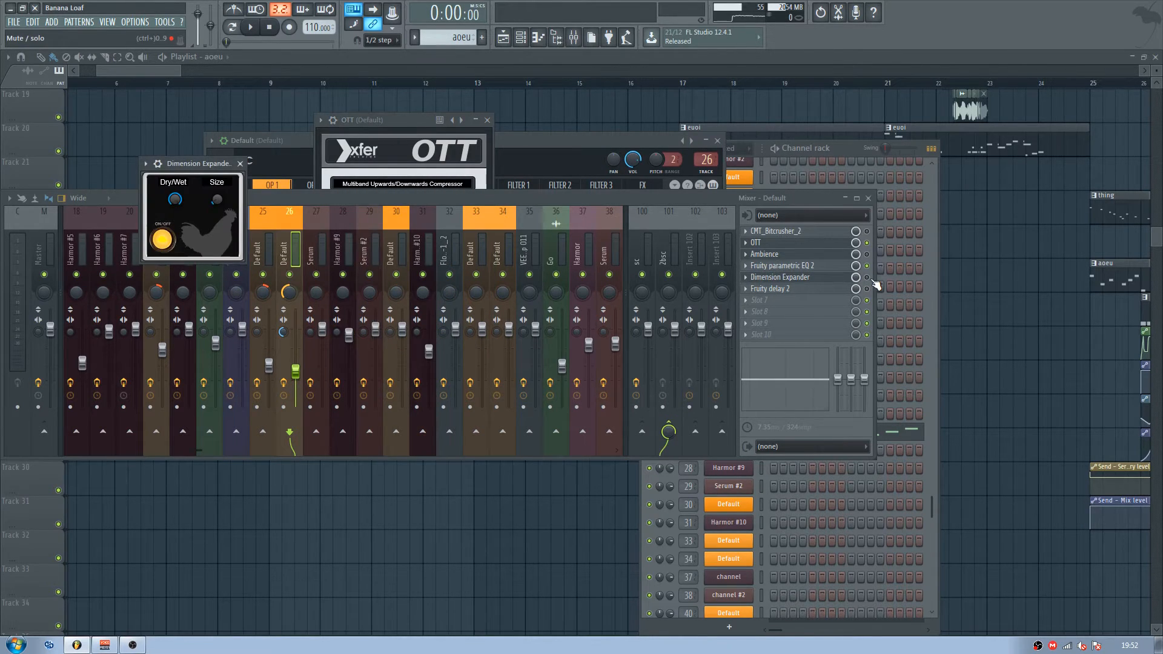
drag(189, 165, 619, 123)
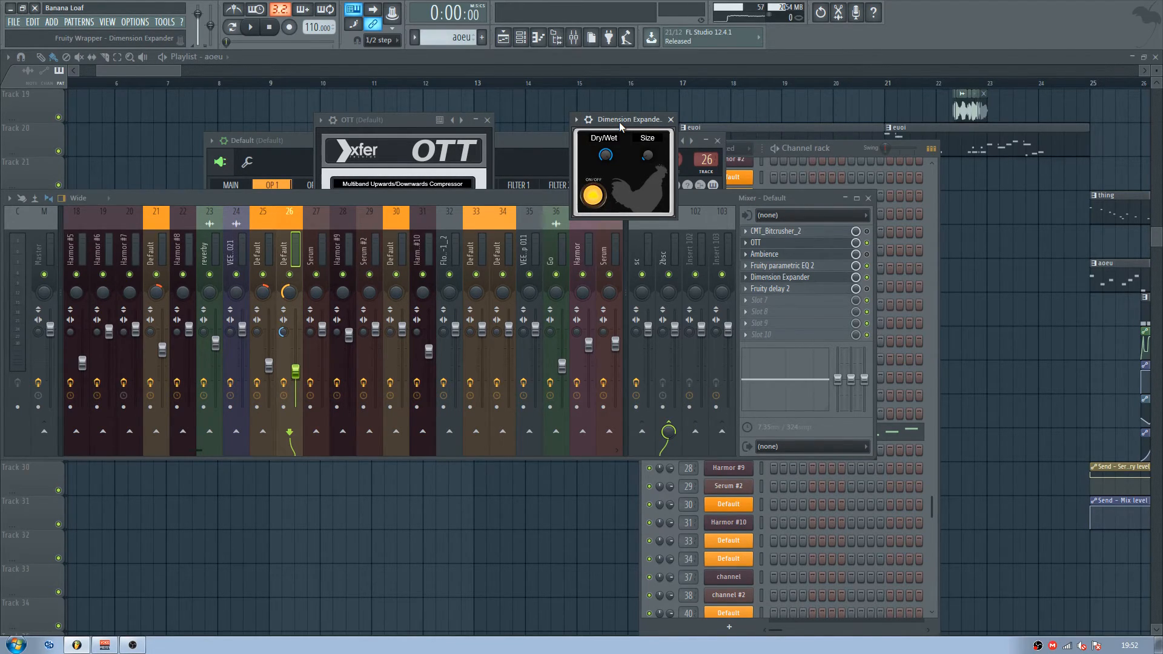
key(x)
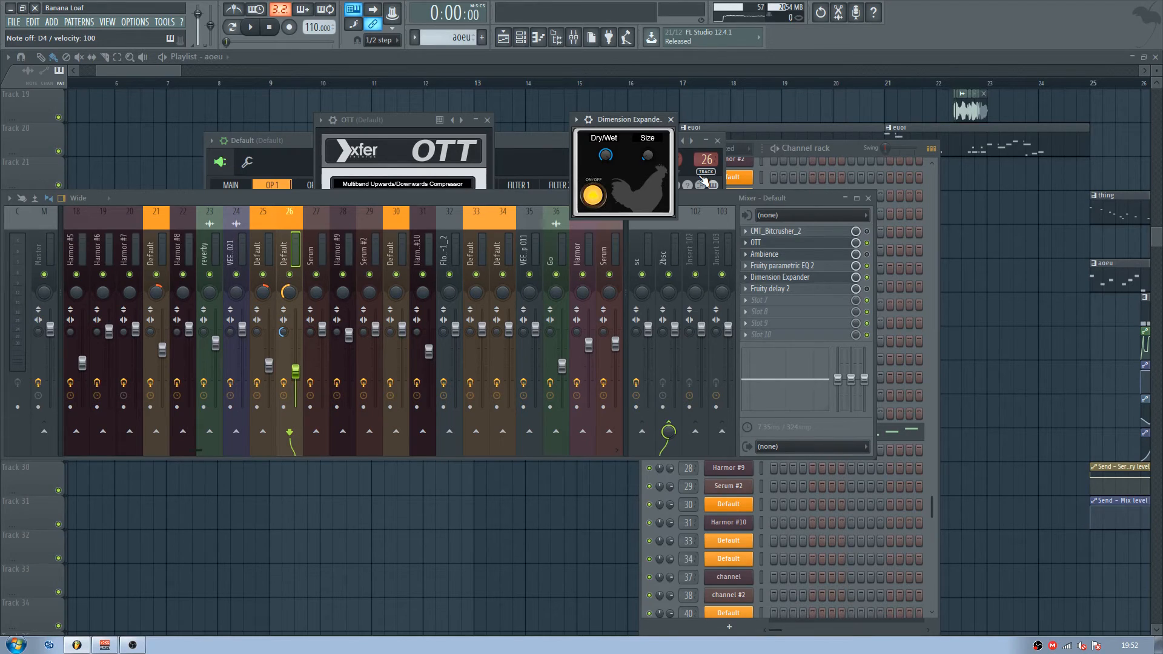
click(775, 289)
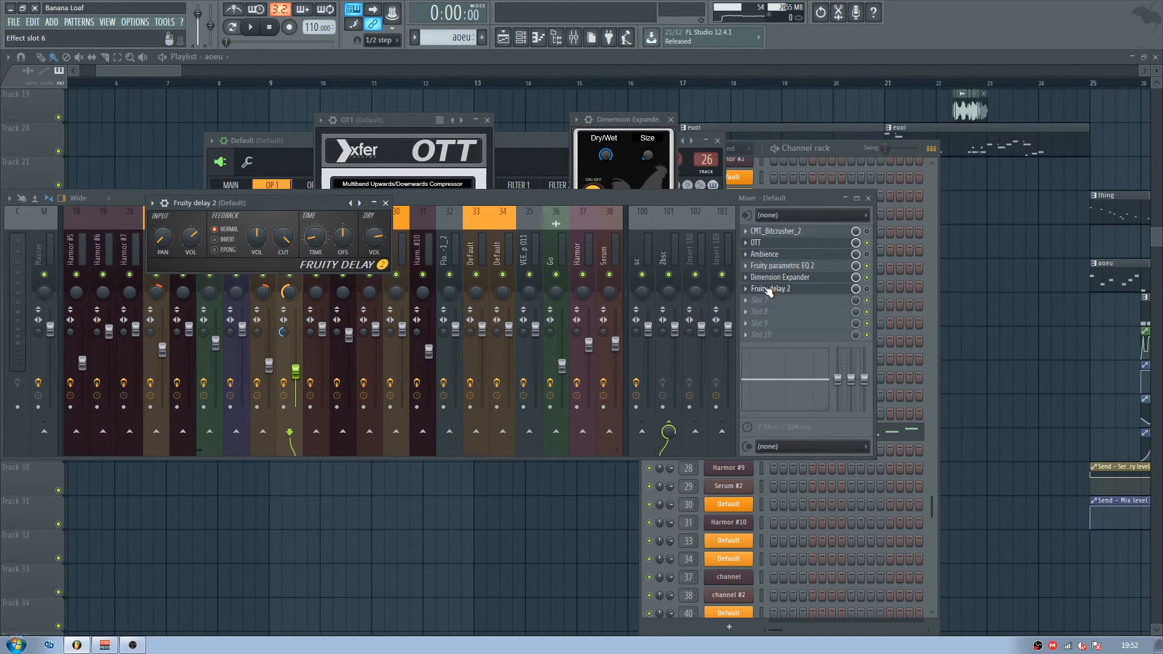
click(875, 291)
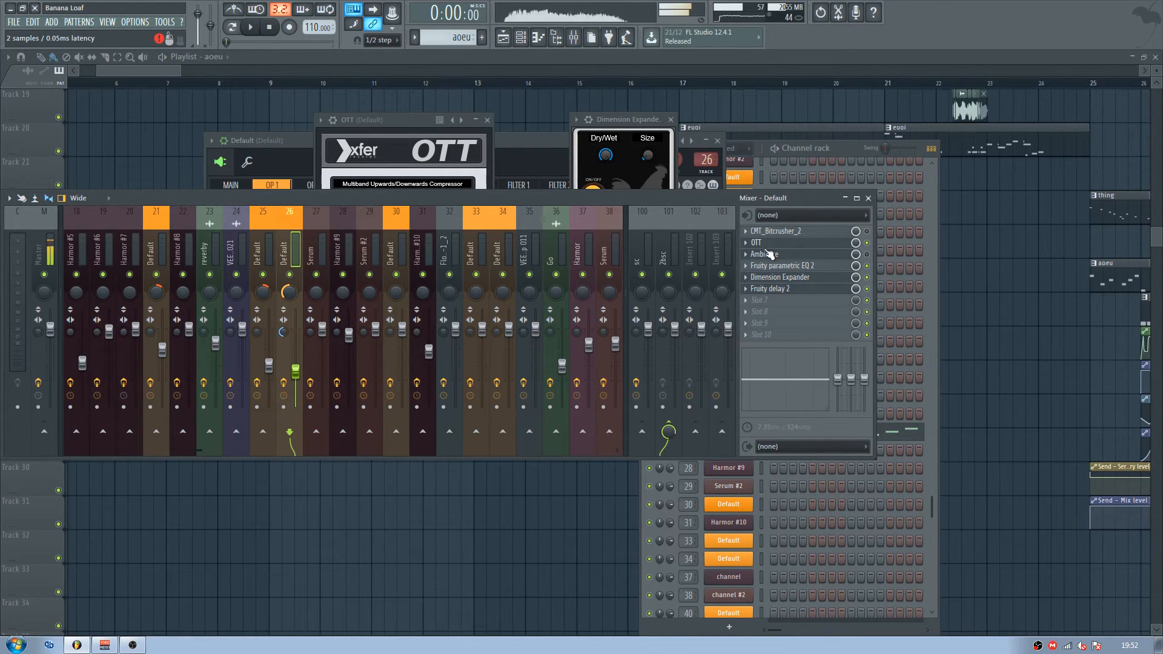
key(c)
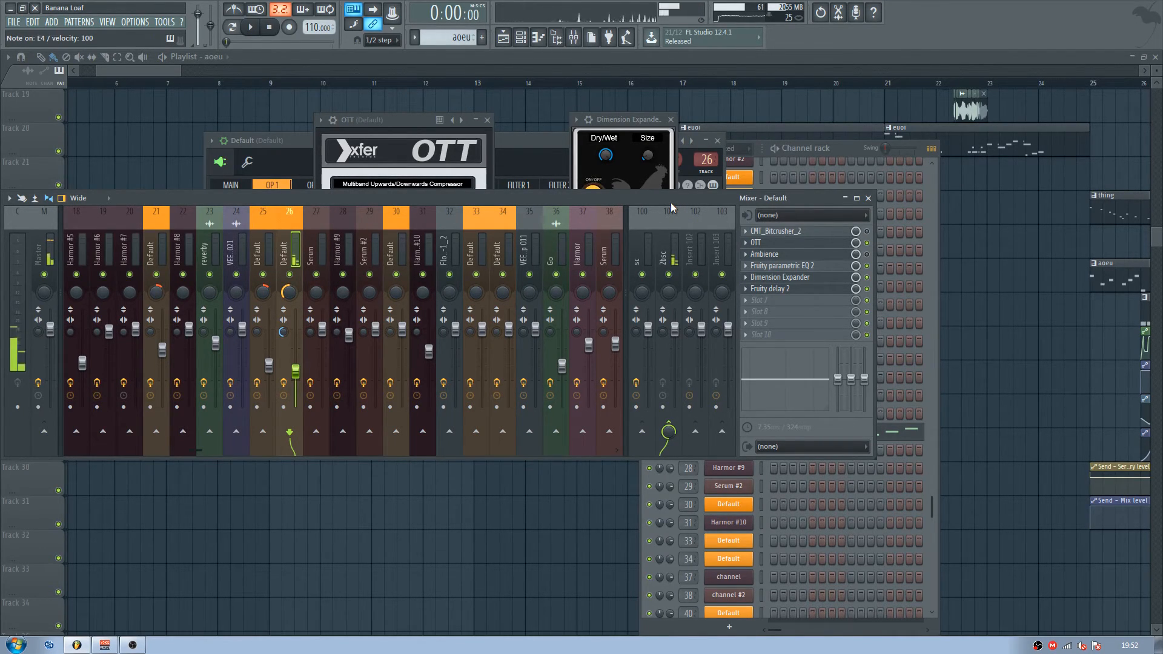
- Re-enable CMT_Bitcrusher_2 and raise its downsampling to 21 while playing notes
key(w)
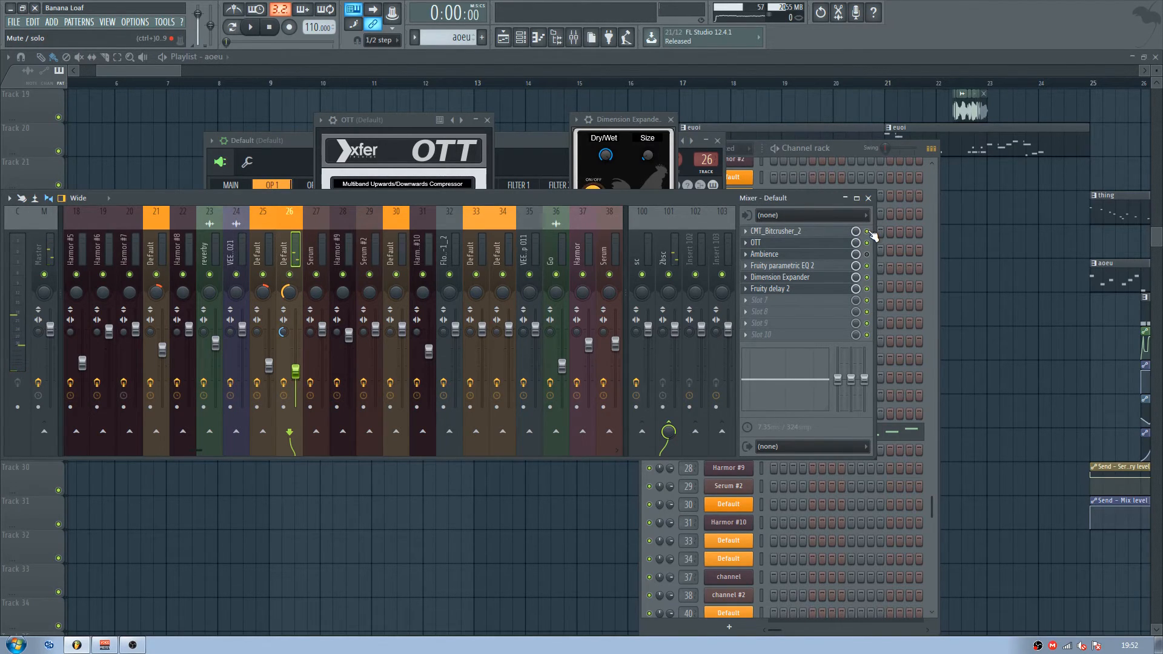
key(v)
click(811, 232)
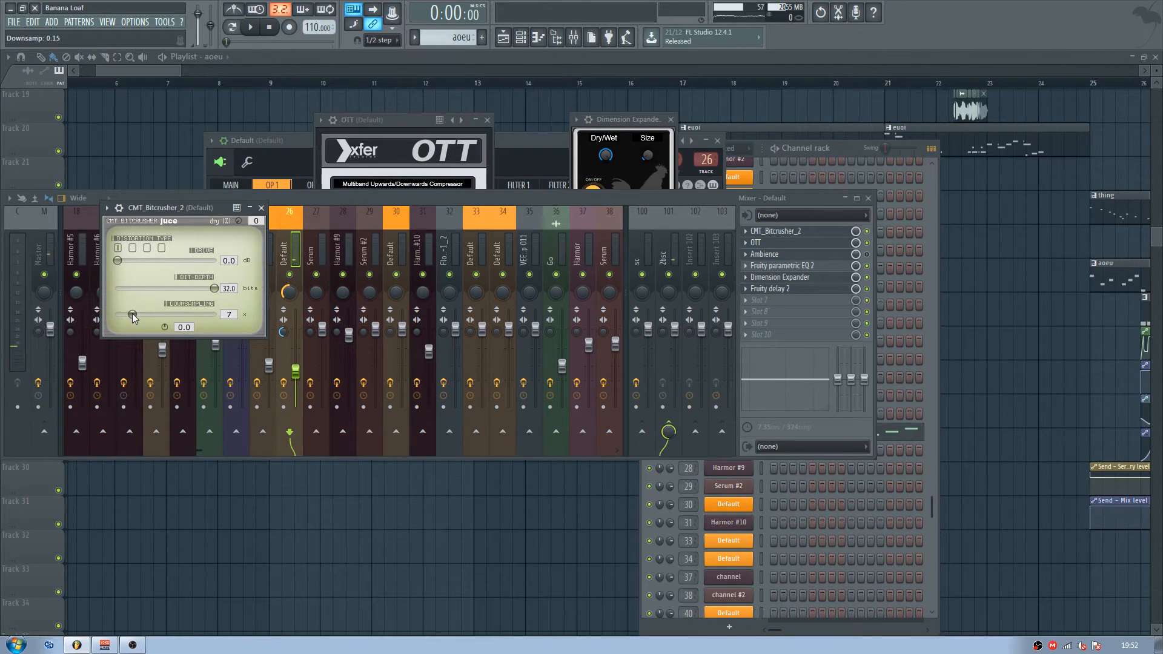
key(x)
drag(132, 313, 166, 311)
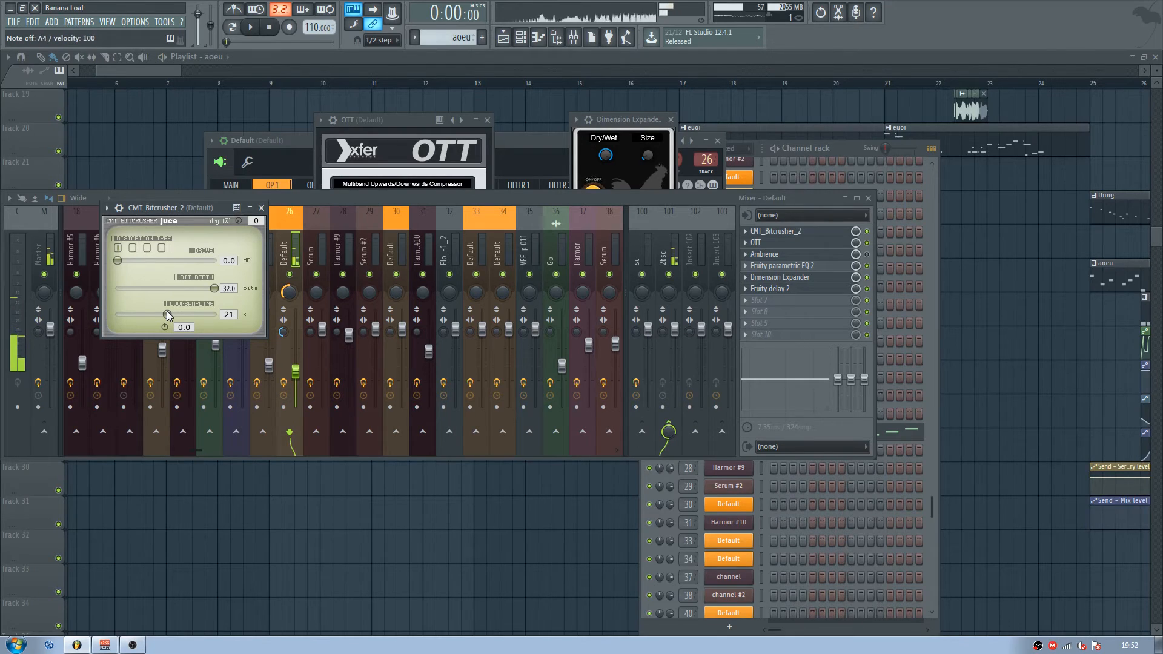
- Switch to song playback, solo Track 24 and play its aoeu pattern from bar 9
click(253, 56)
click(232, 27)
click(263, 83)
key(space)
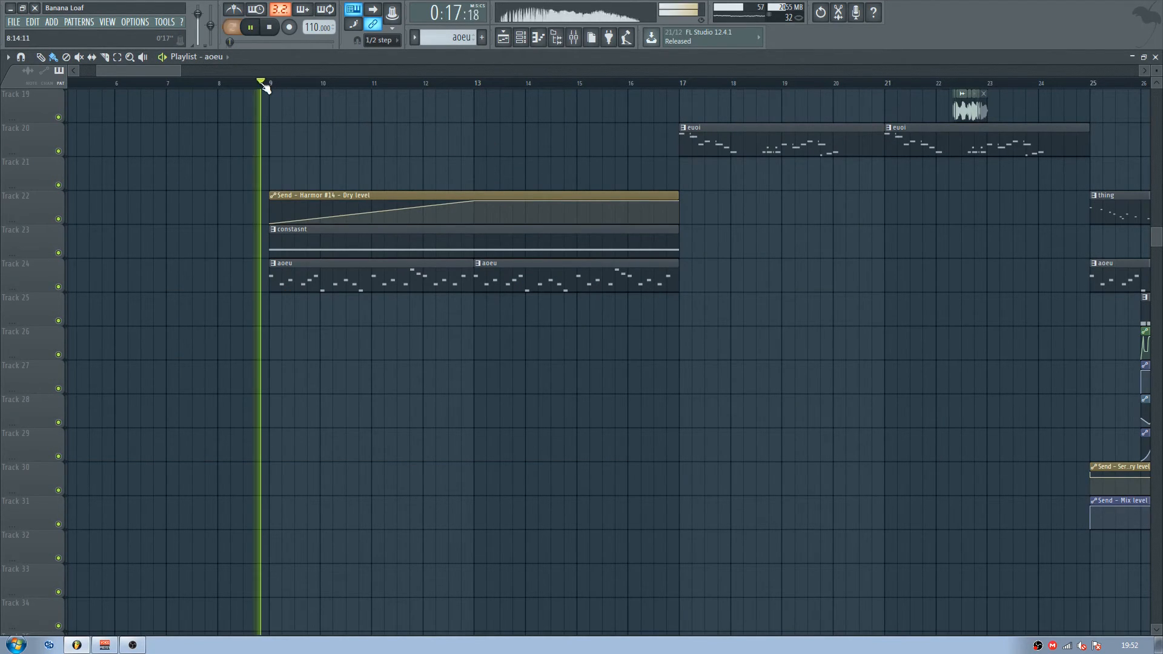
click(267, 83)
right_click(52, 289)
click(52, 289)
right_click(58, 288)
- Review the OTT and Dimension Expander settings on mixer track 26, stop playback and close both effect windows
click(577, 43)
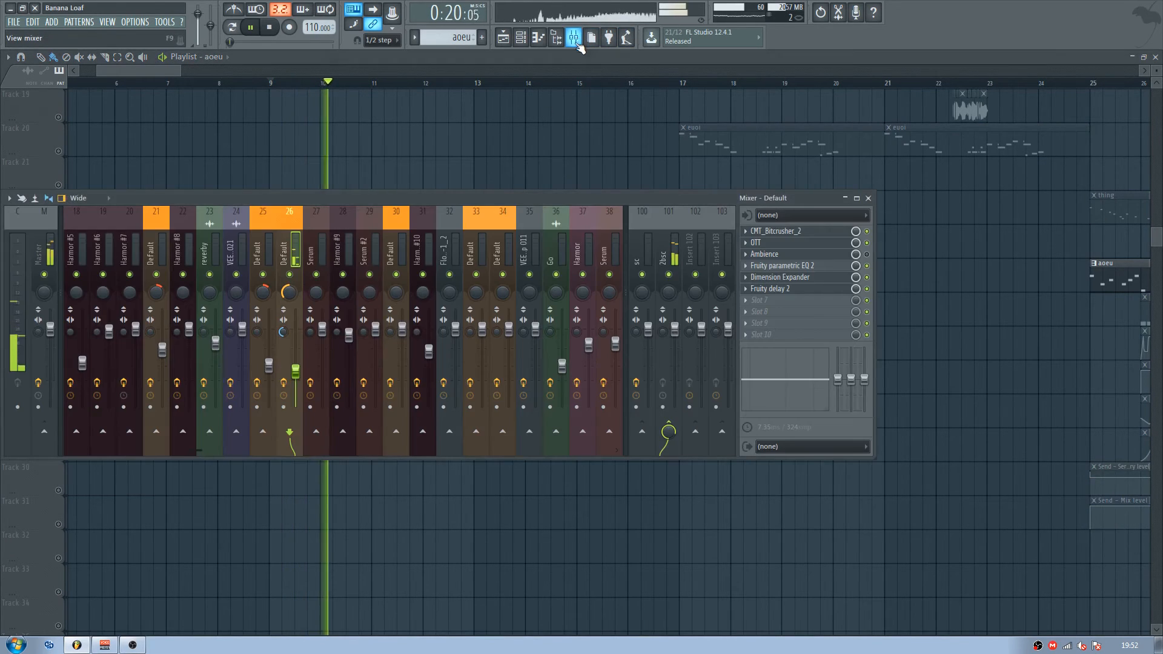
click(760, 242)
key(space)
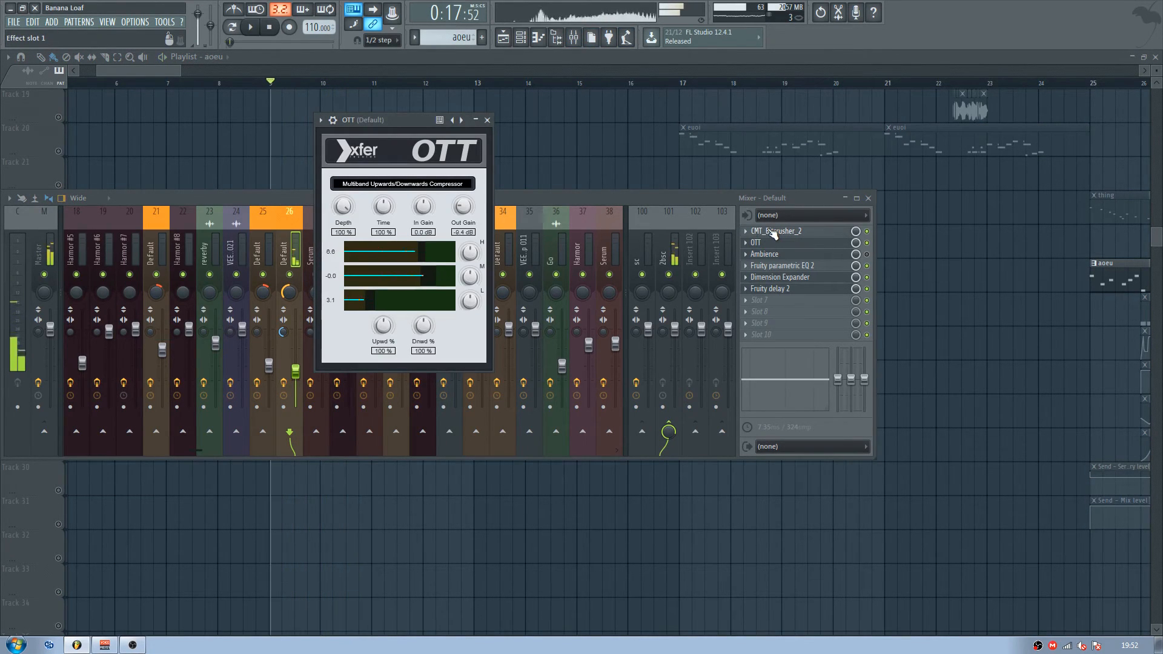
click(487, 120)
click(463, 221)
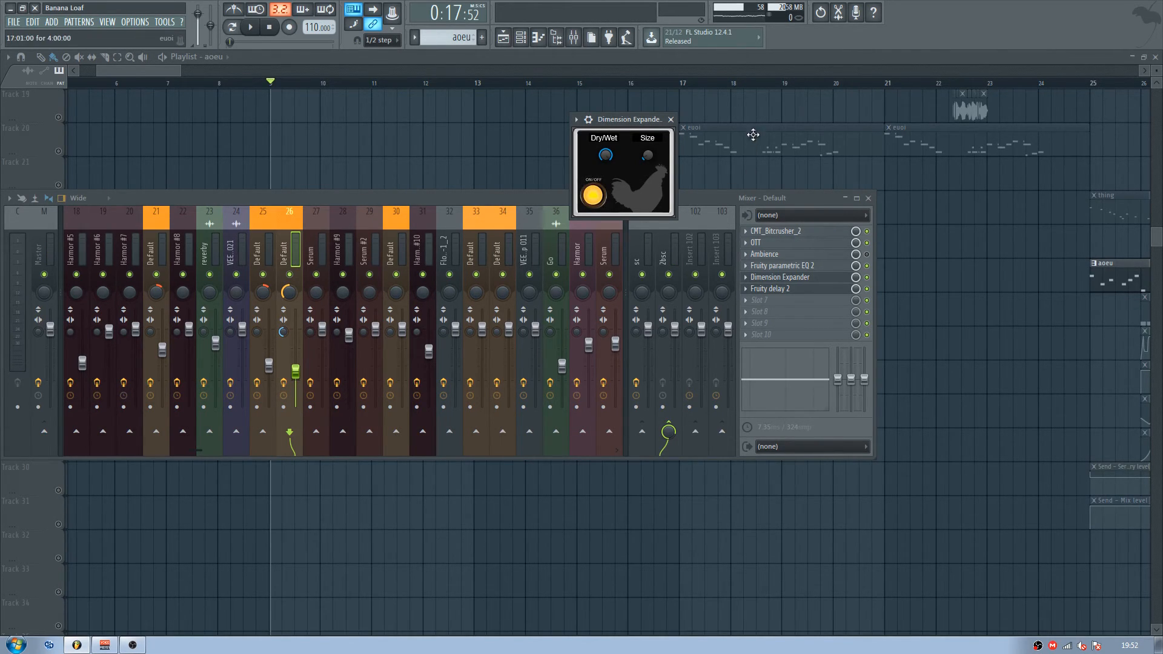
click(670, 120)
- Set CMT_Bitcrusher_2's downsampling to 11, play test notes and close the effect windows
click(772, 231)
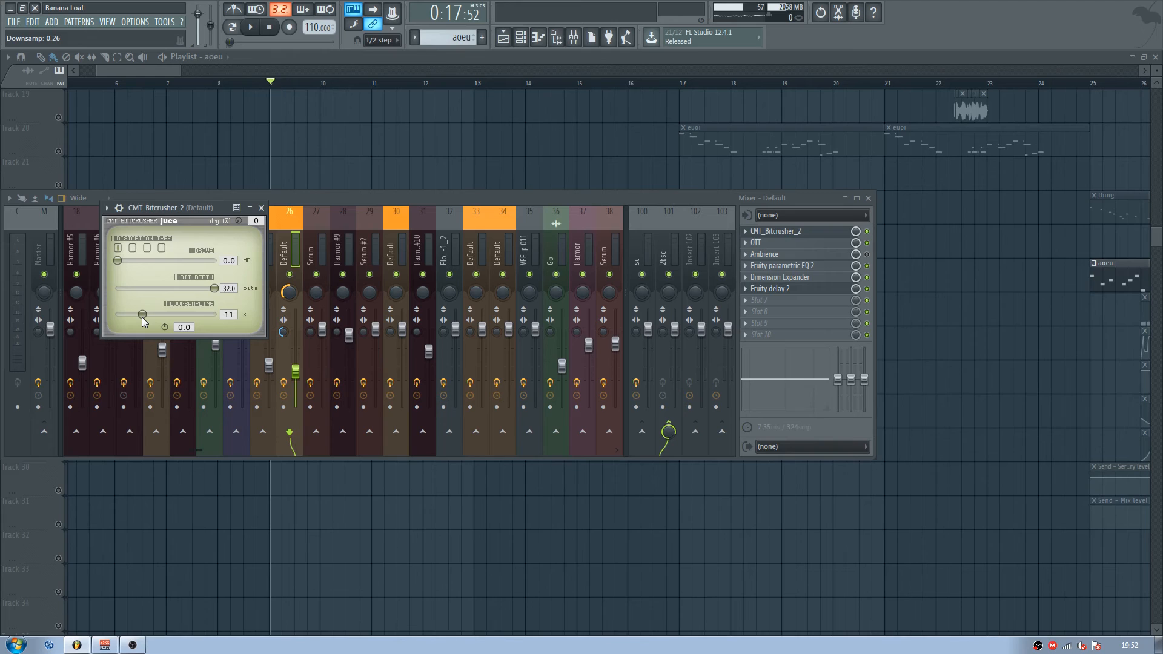
key(m)
key(m)
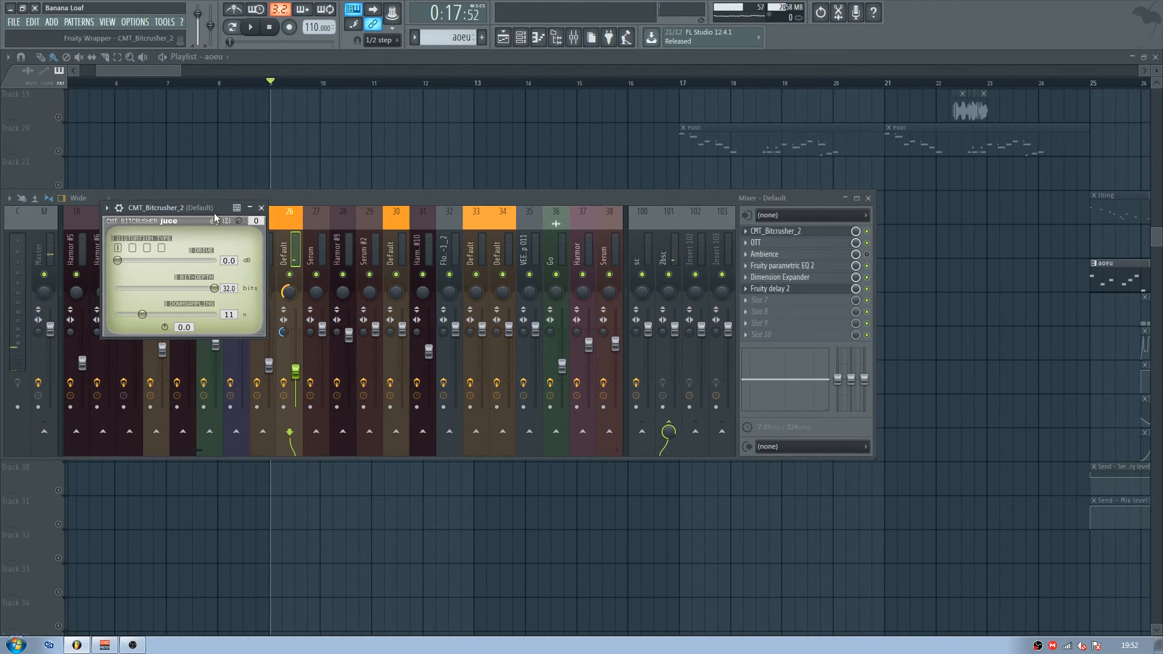
click(261, 208)
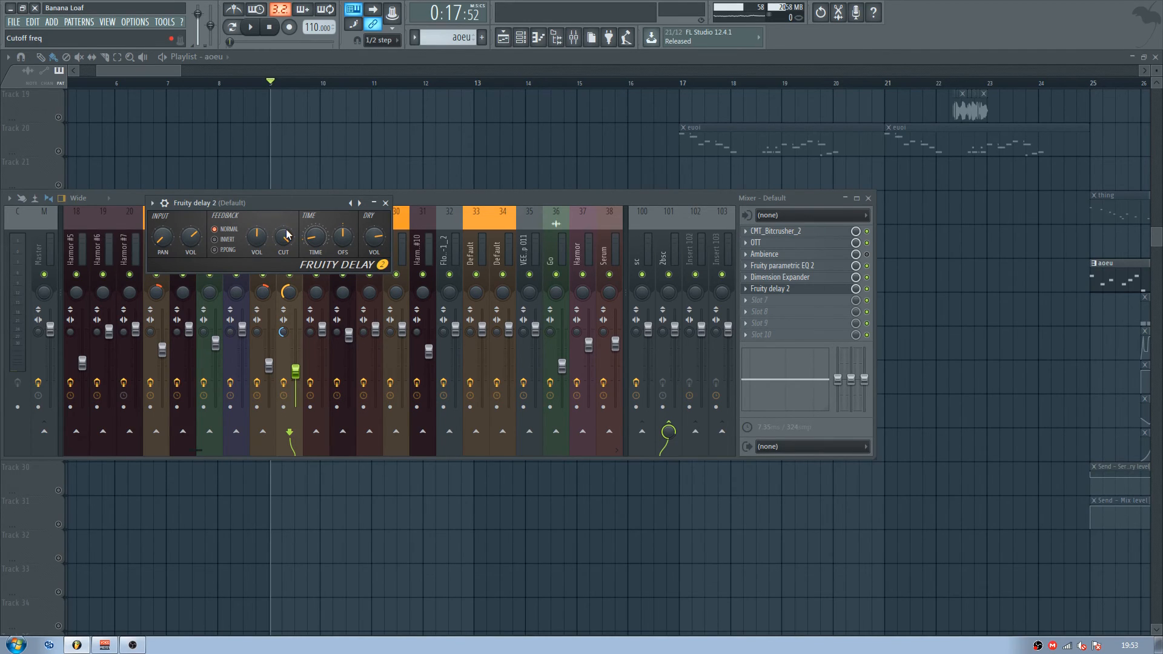
click(385, 203)
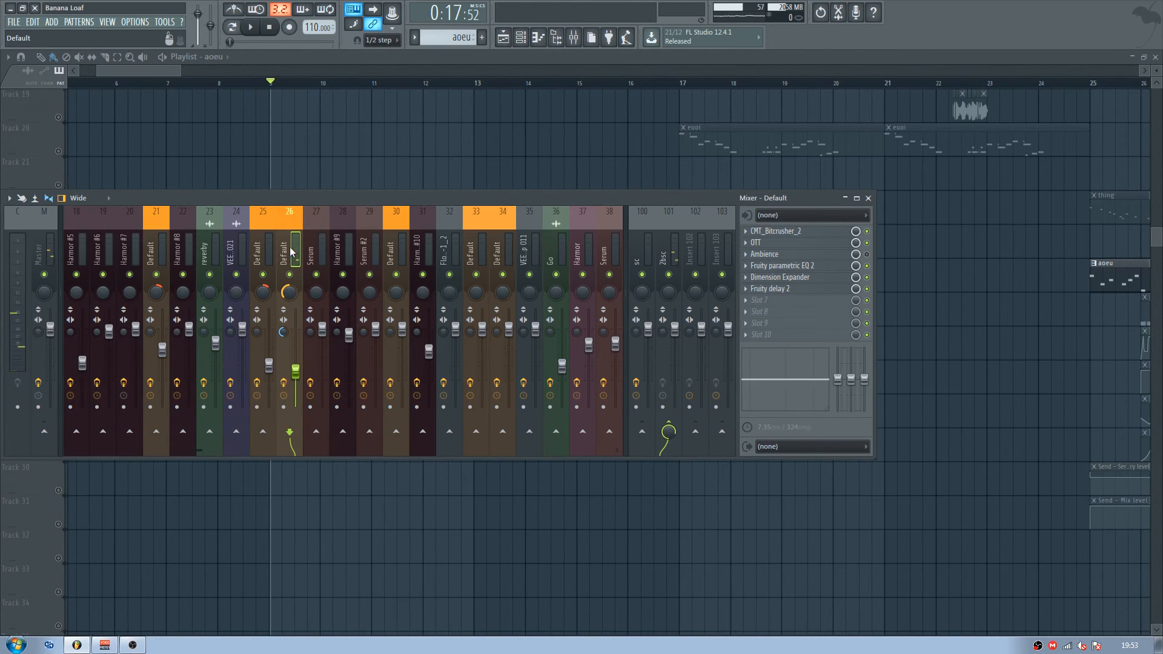
- Move the mixer lower, play the aoeu passage from bar 9 and bring all playlist tracks back in
drag(282, 202, 431, 276)
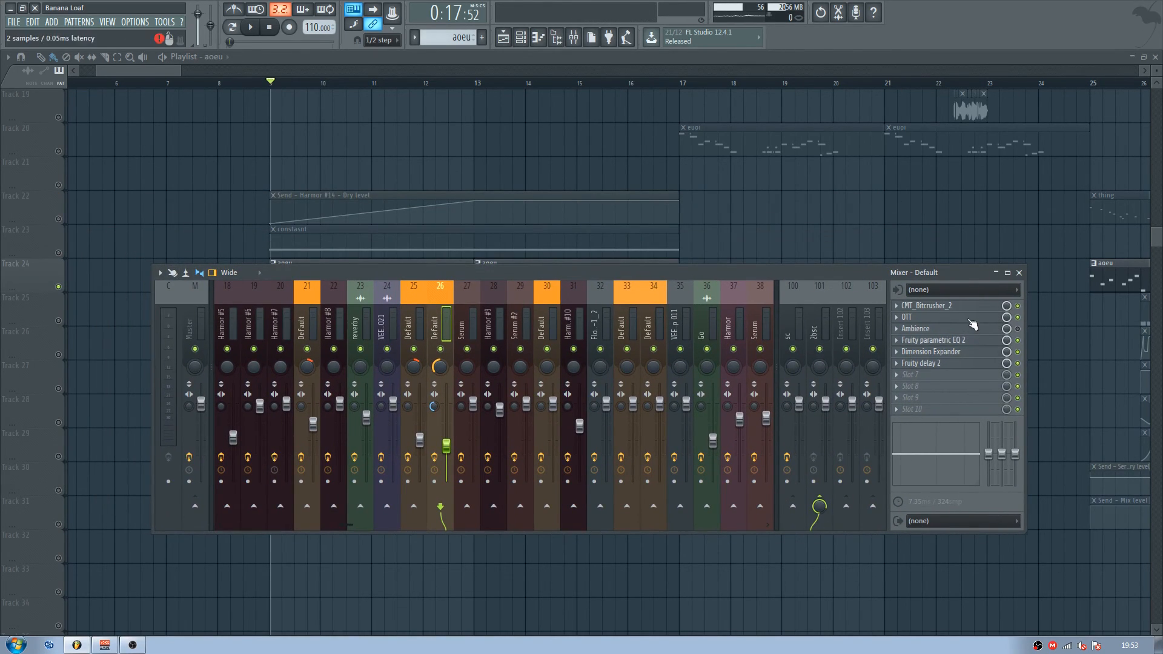
key(F9)
key(space)
key(F9)
key(space)
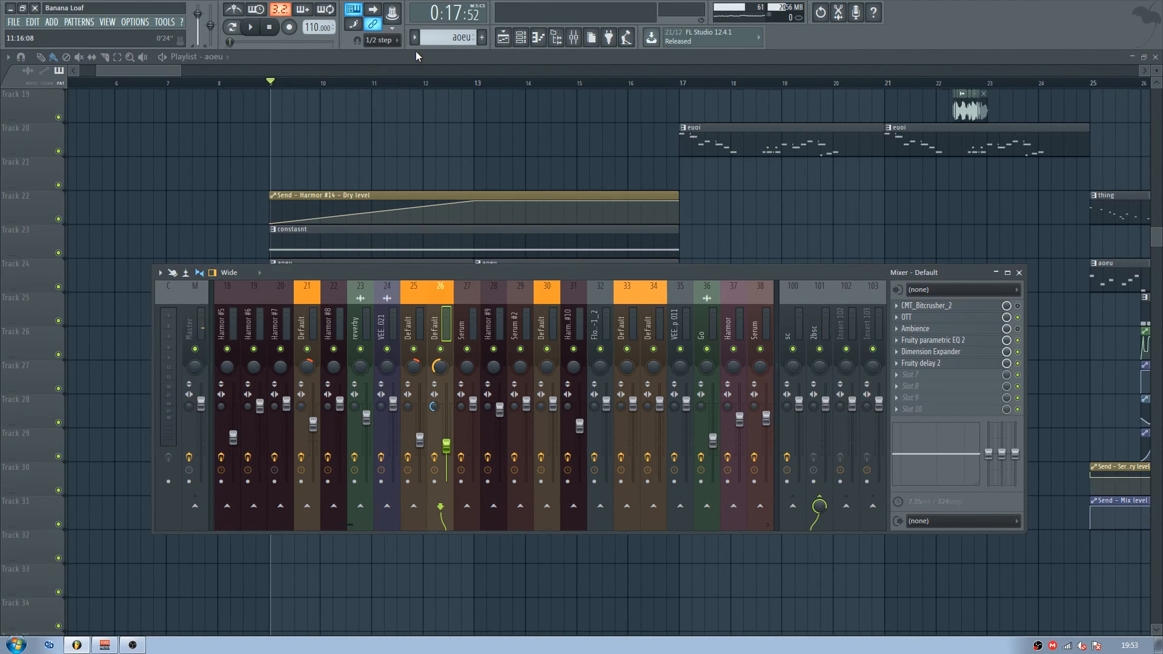
- Solo playlist Track 4 with the leady pattern and play it briefly from bar 13
key(F9)
scroll(387, 226, up, 6)
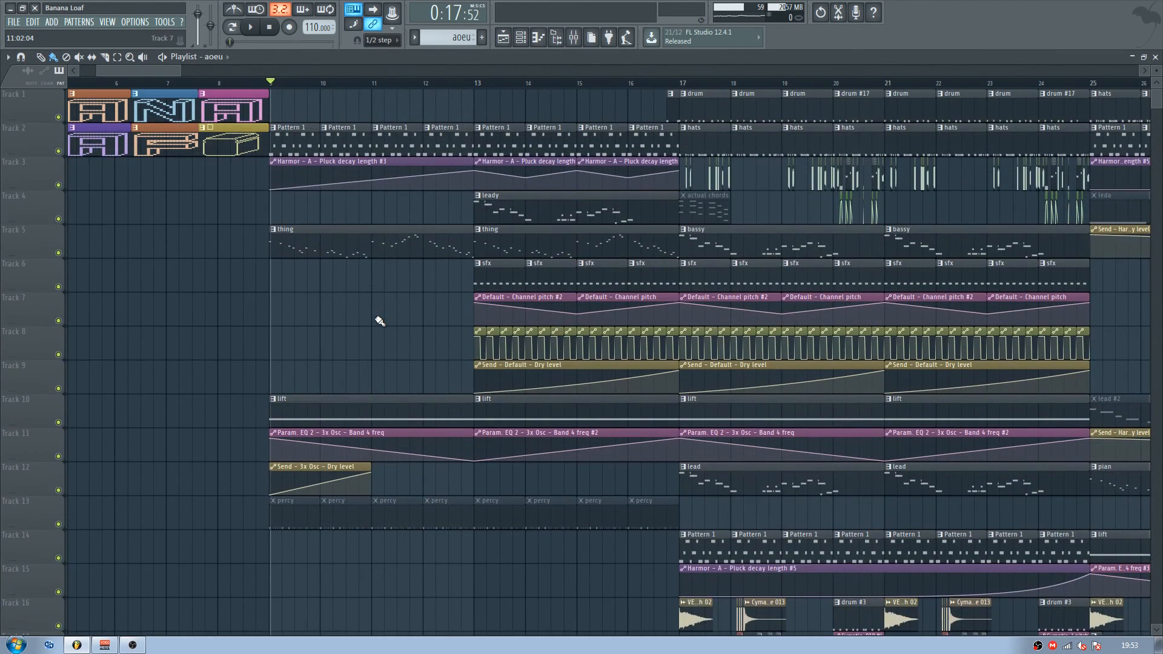
scroll(416, 290, down, 7)
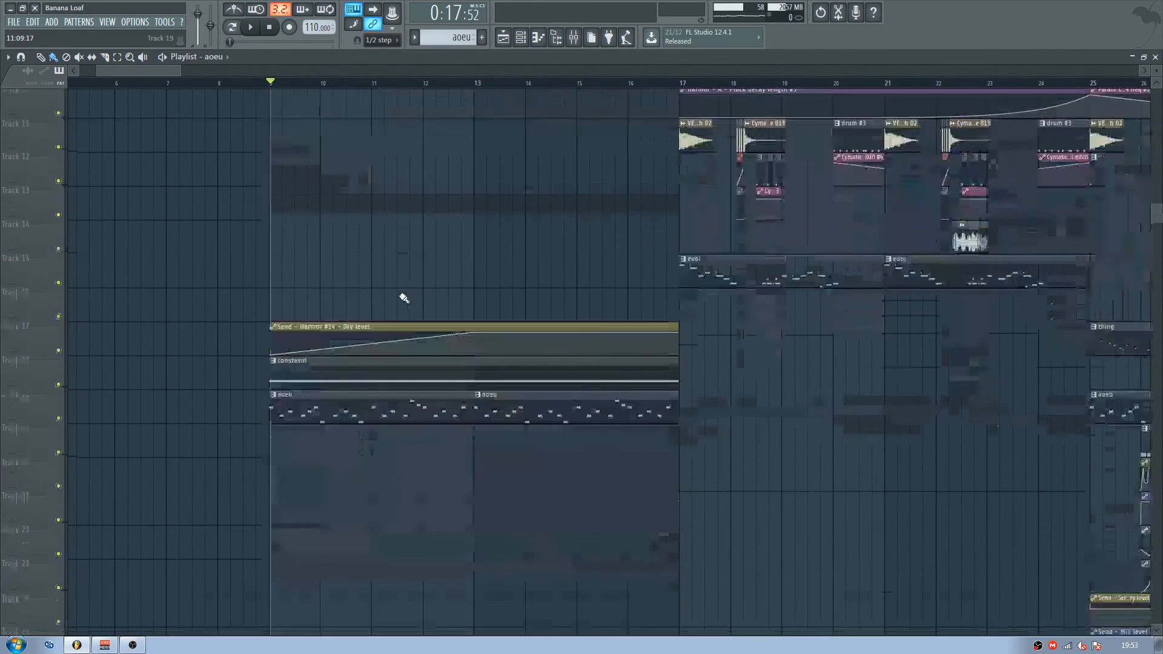
click(574, 38)
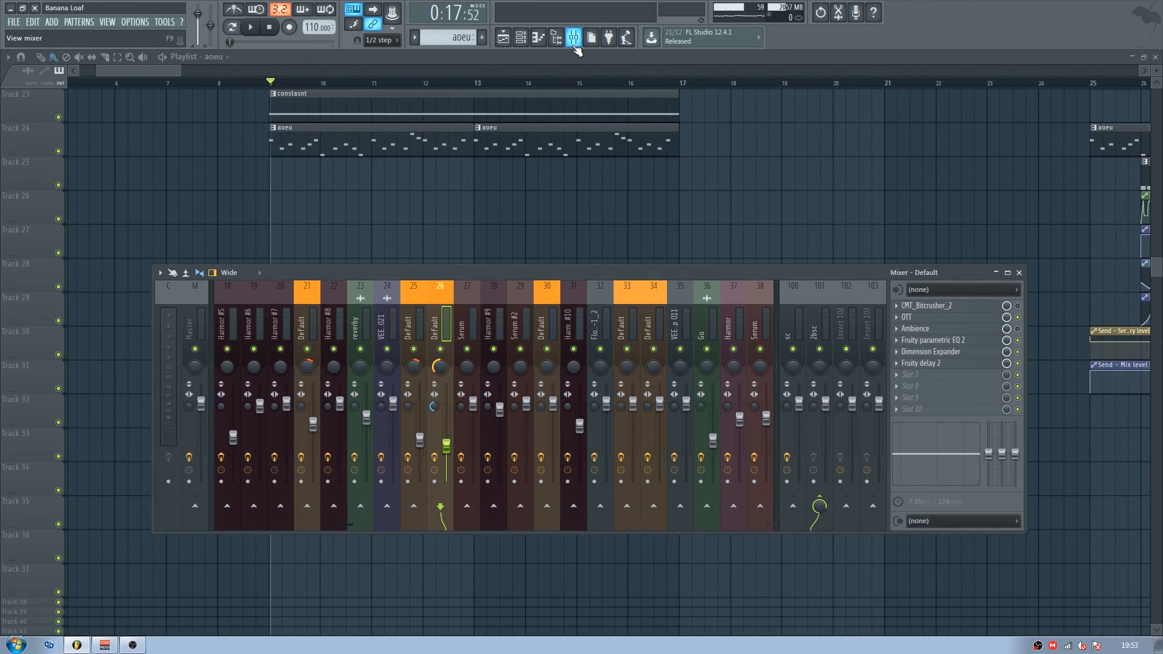
scroll(687, 164, up, 5)
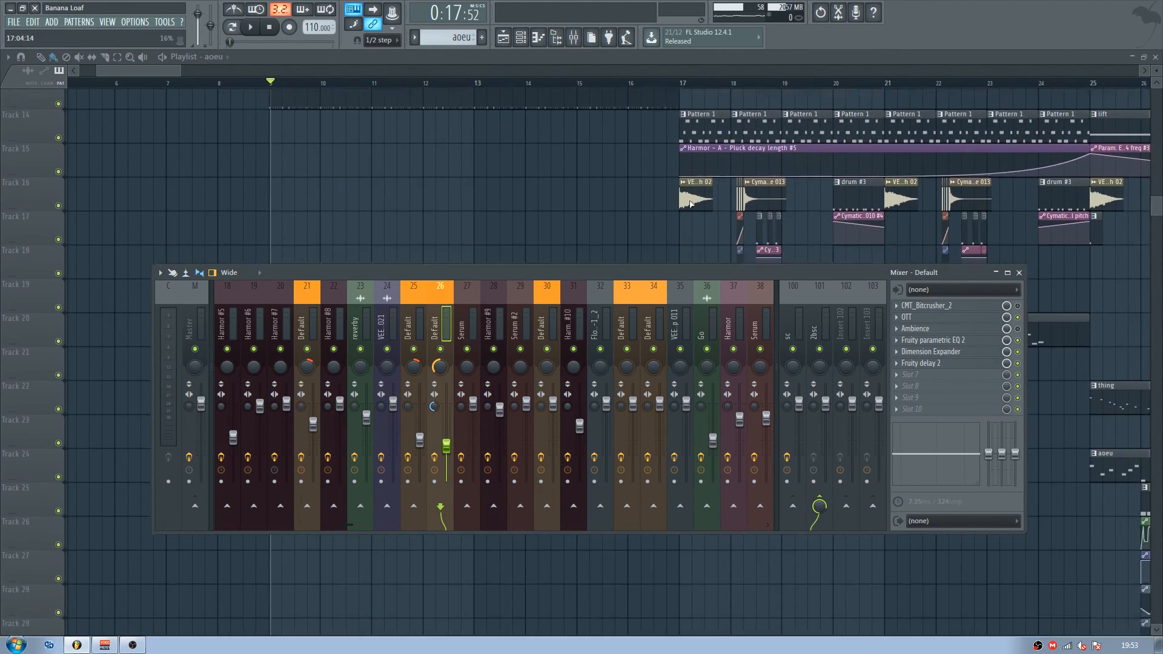
scroll(544, 219, up, 1)
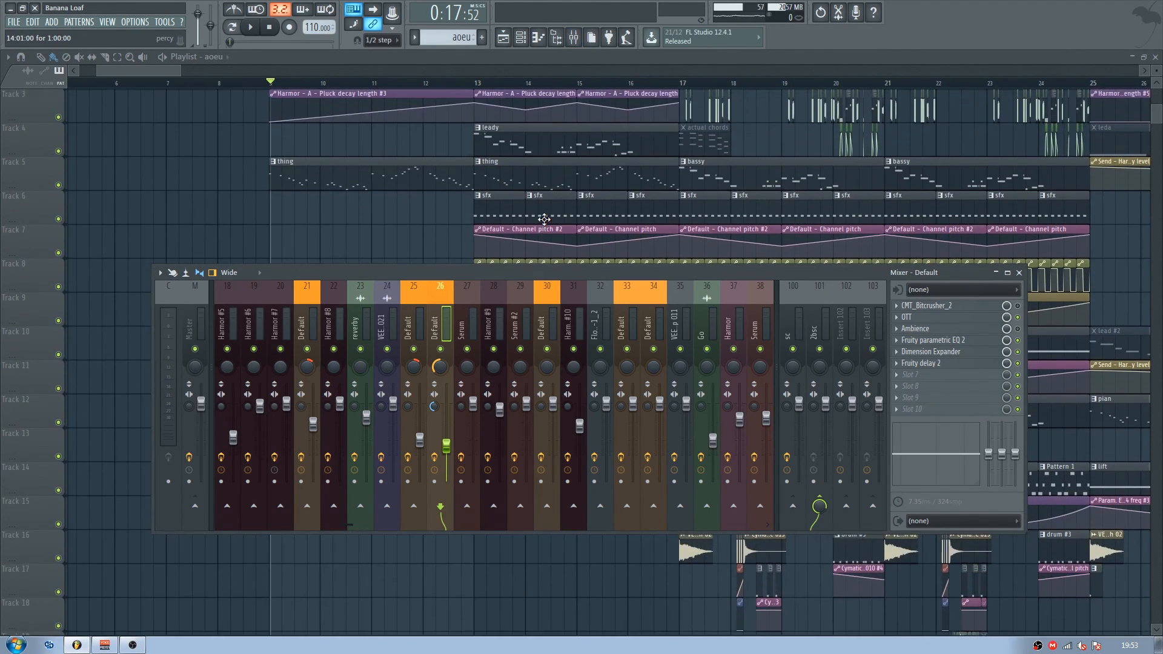
click(473, 82)
right_click(58, 151)
key(space)
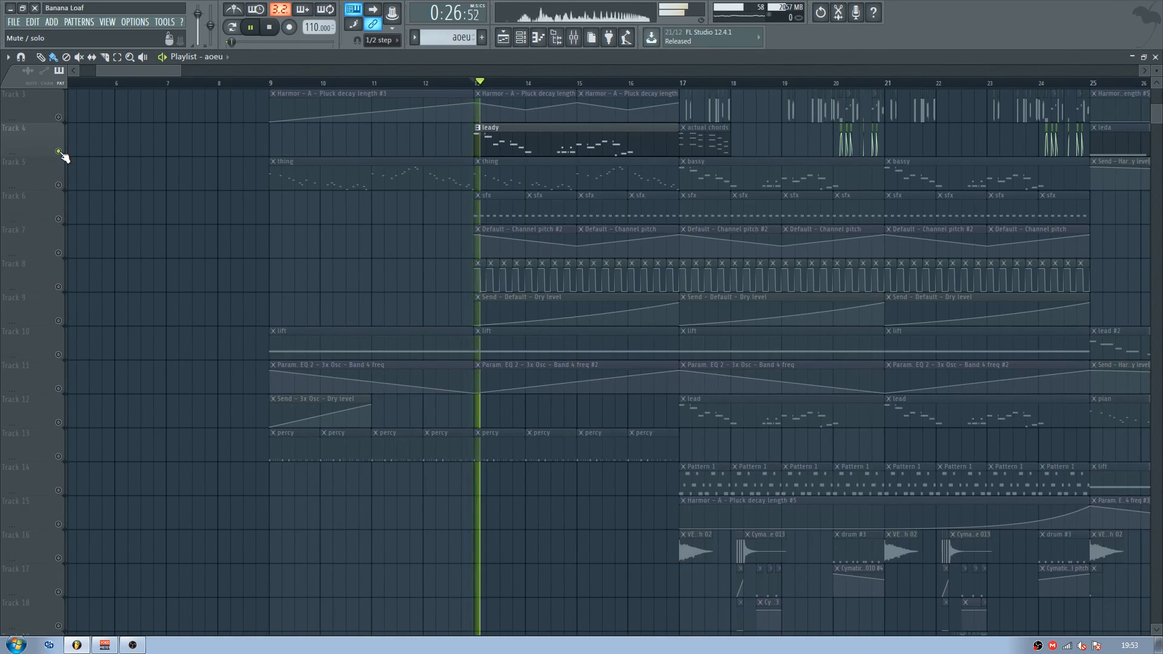
key(space)
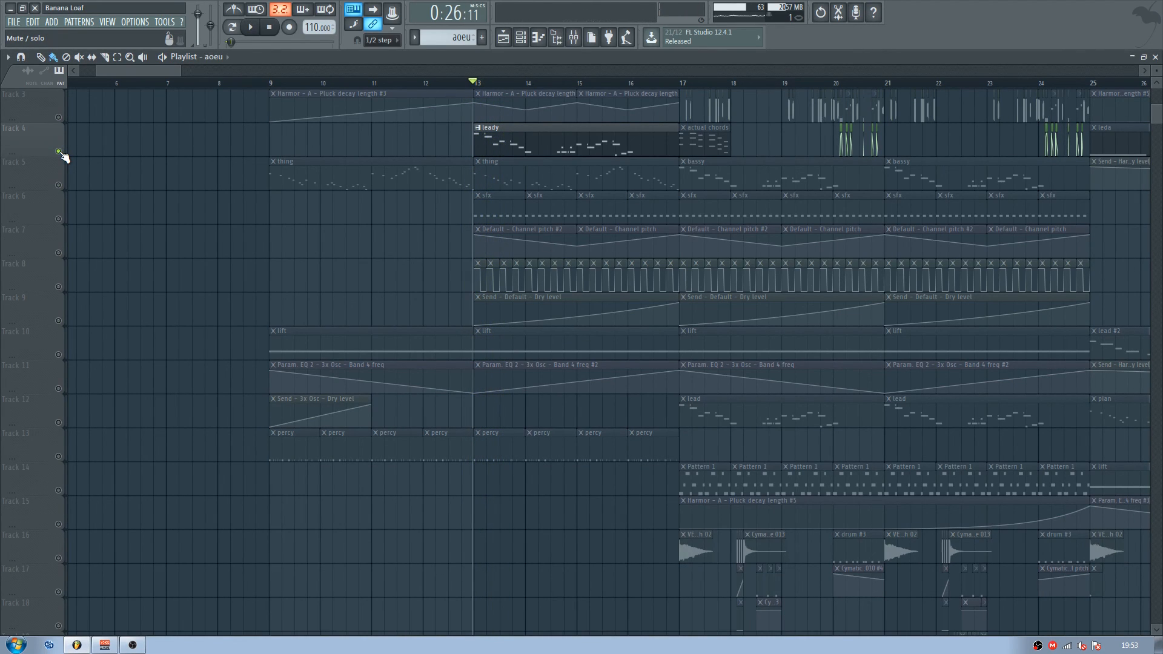